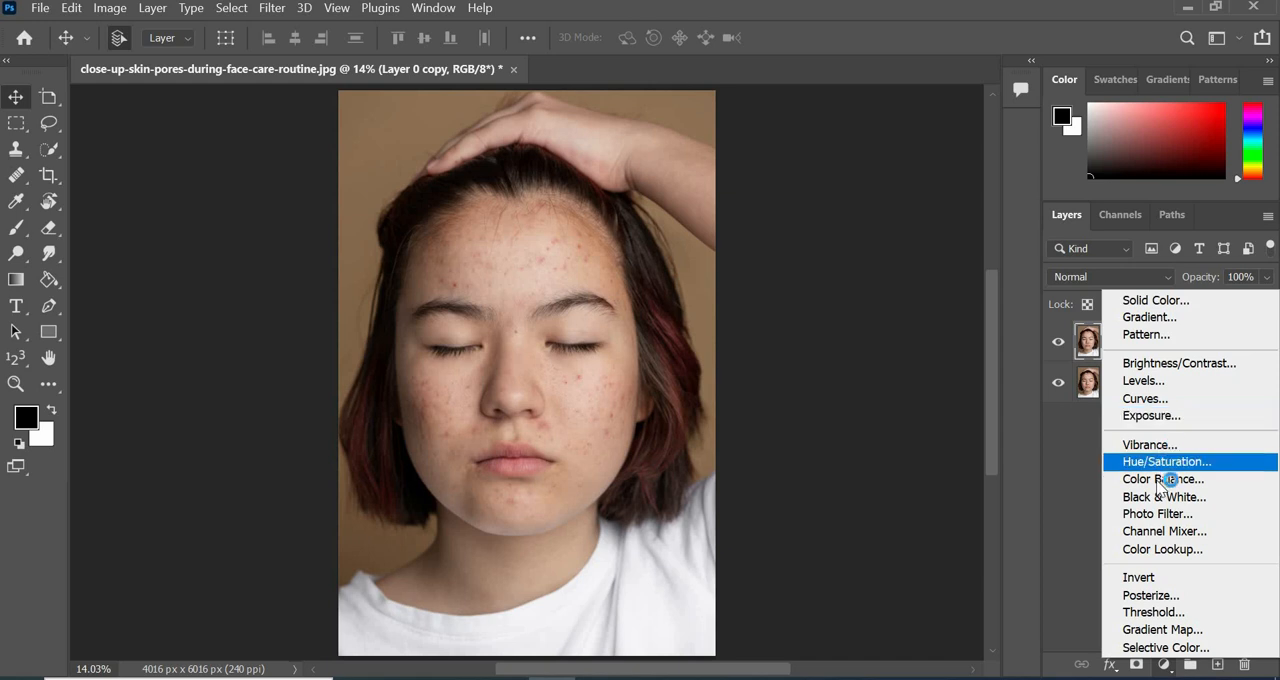
# Add a Black & White adjustment layer with Reds at -110 and Yellows at about 13 to emphasize the skin blemishes.
pyautogui.click(1181, 497)
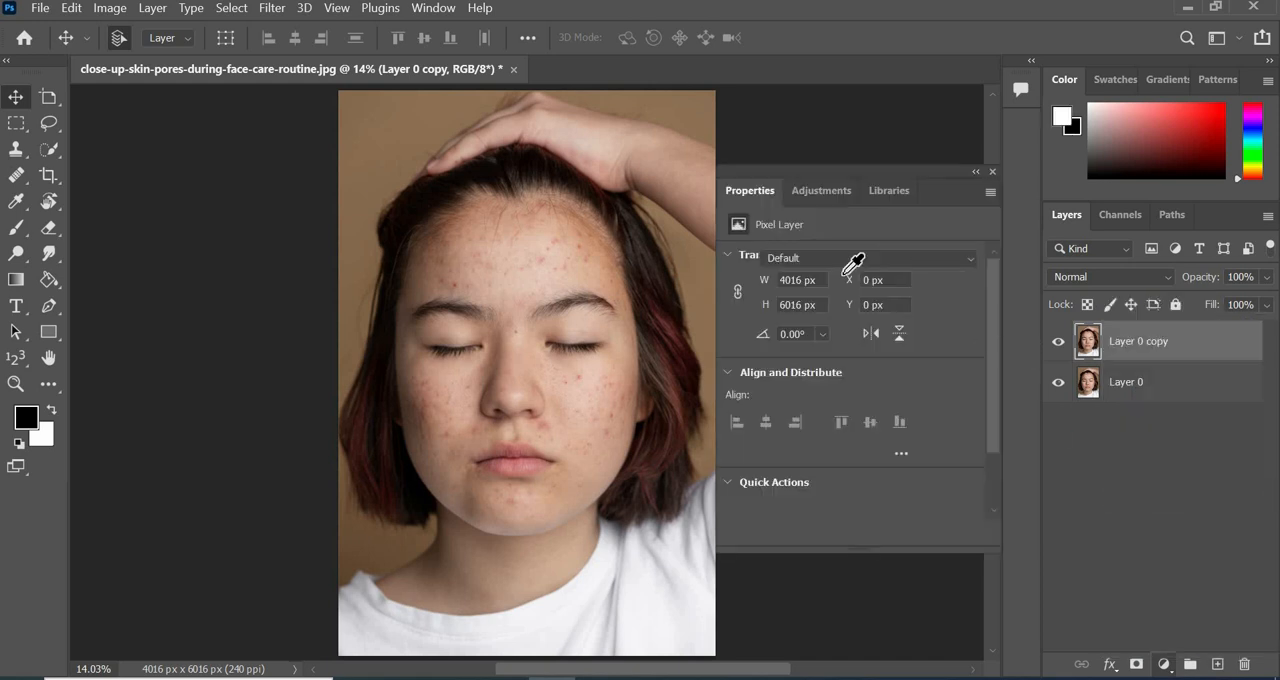
pyautogui.moveTo(846, 333); pyautogui.dragTo(773, 337)
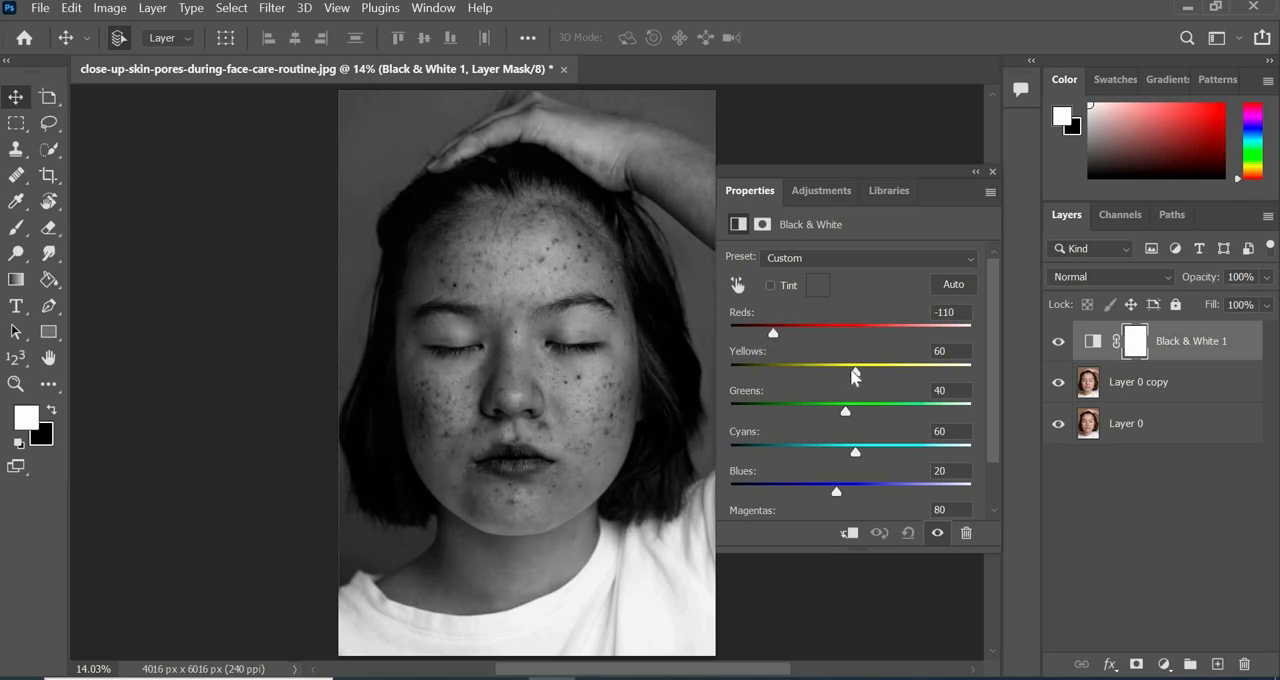
pyautogui.moveTo(853, 375); pyautogui.dragTo(836, 380)
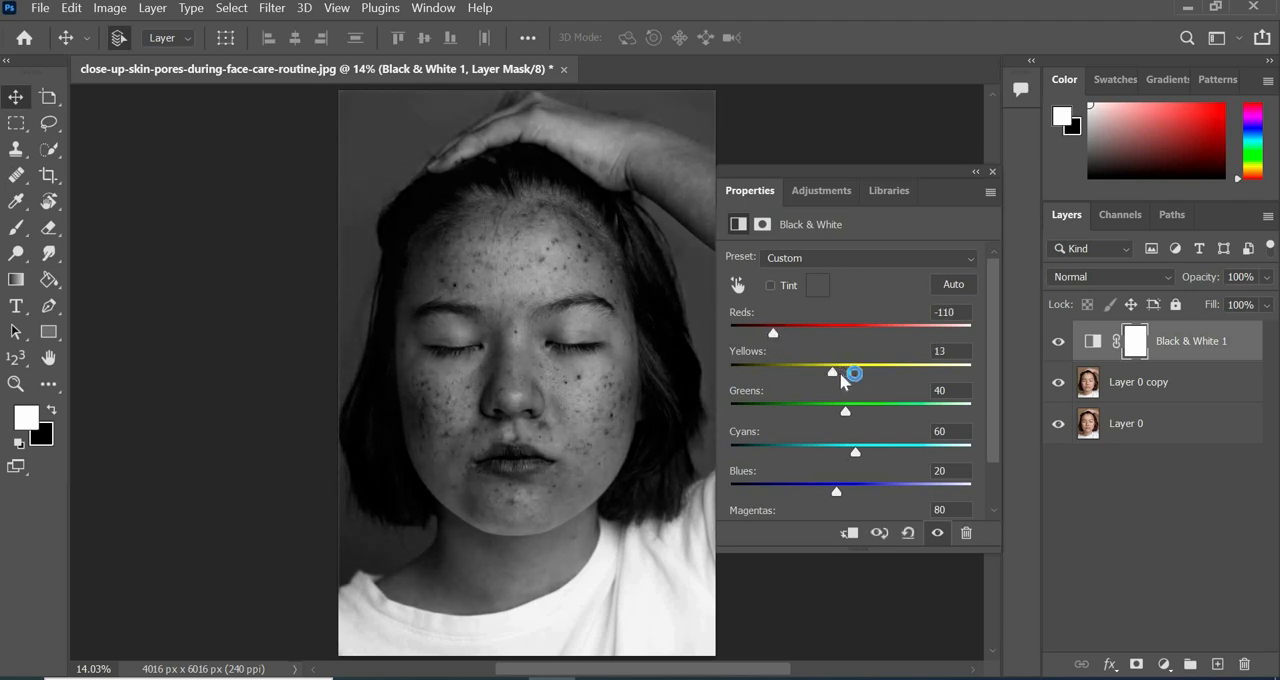
pyautogui.click(992, 172)
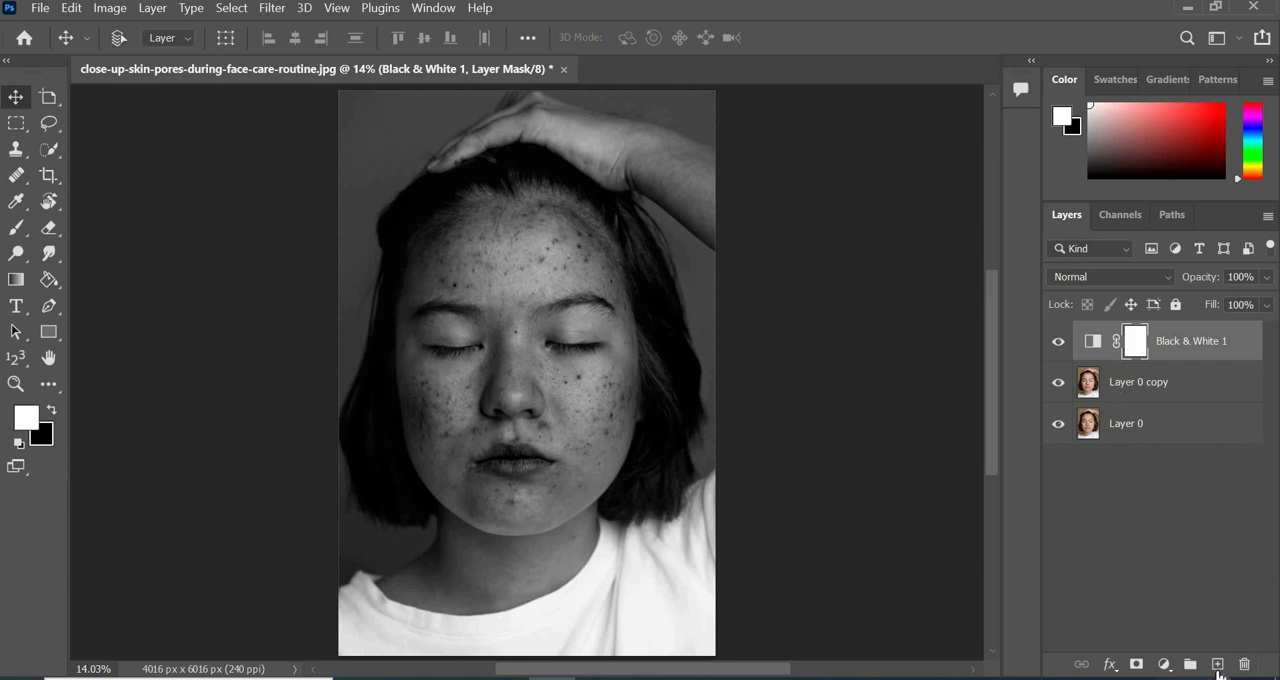
# Create a blank layer below the Black & White adjustment and set the Healing Brush to sample Current & Below.
pyautogui.click(1218, 665)
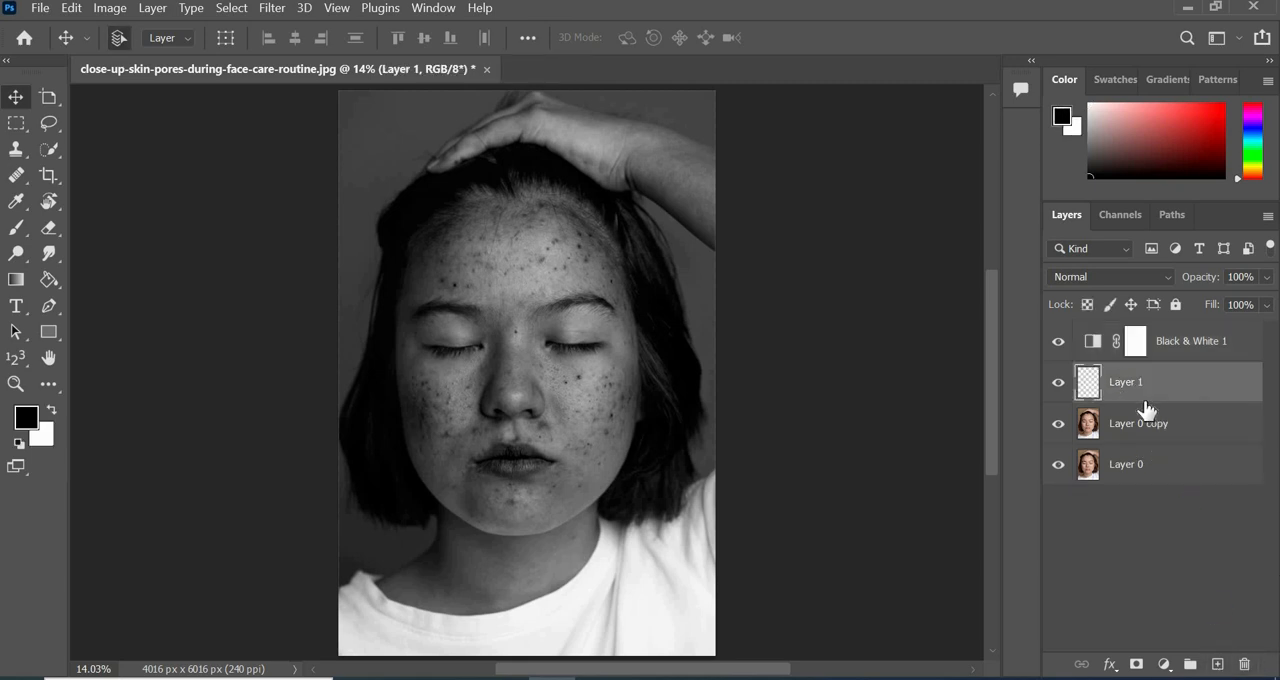
pyautogui.click(16, 176)
pyautogui.click(106, 250)
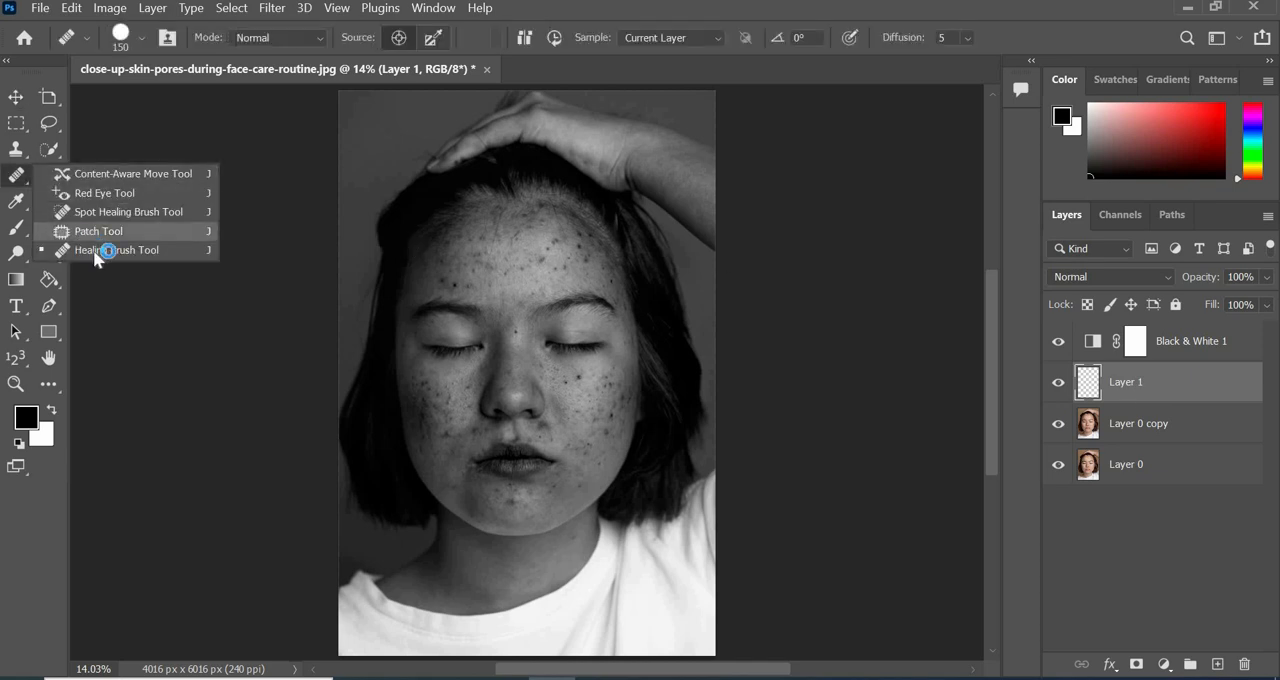
pyautogui.click(146, 252)
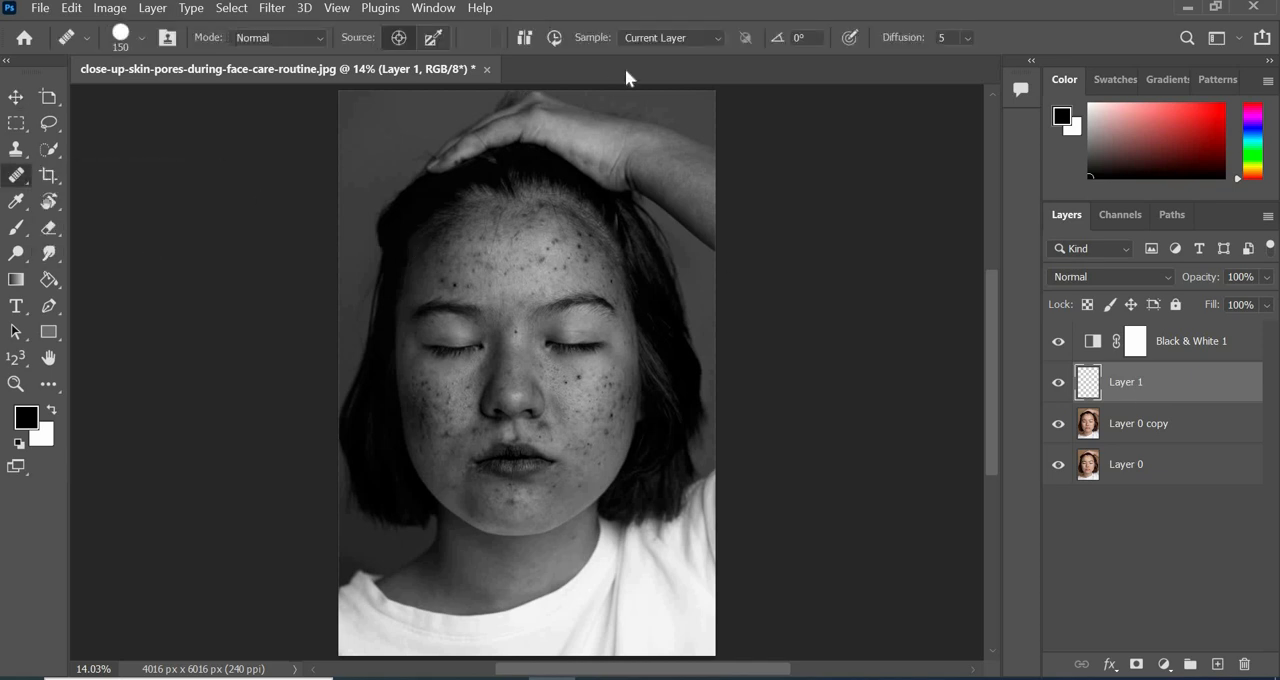
pyautogui.click(672, 37)
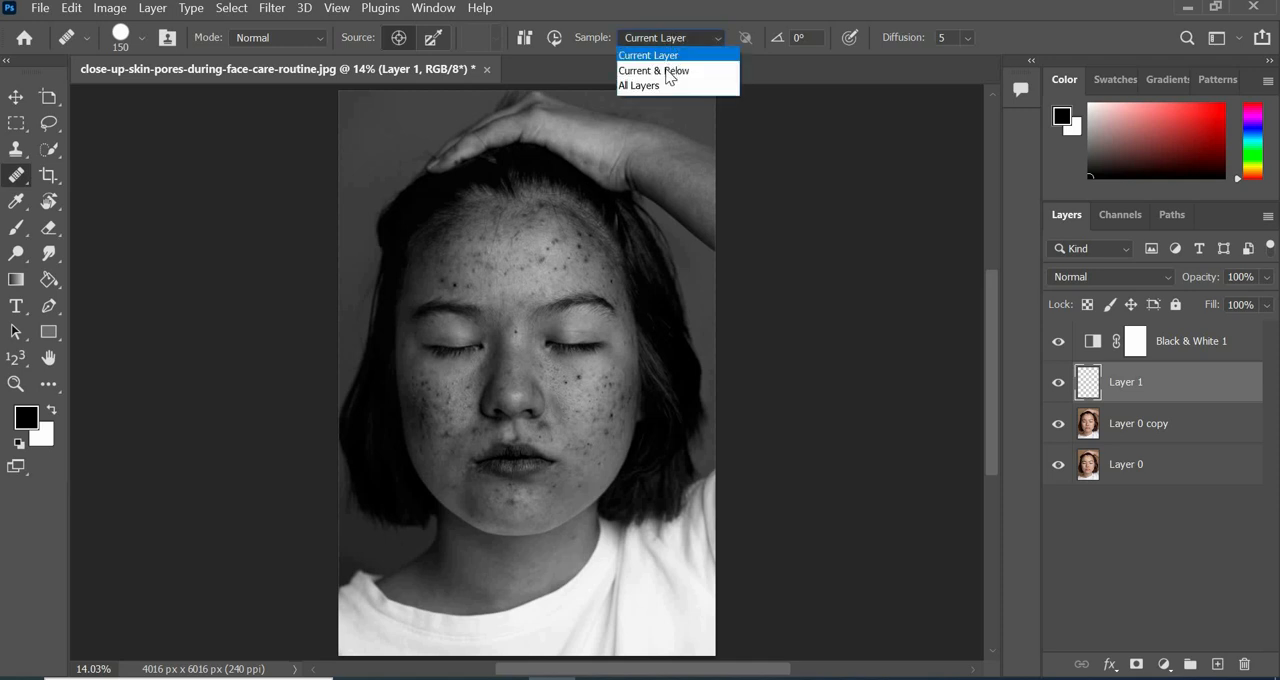
pyautogui.click(680, 71)
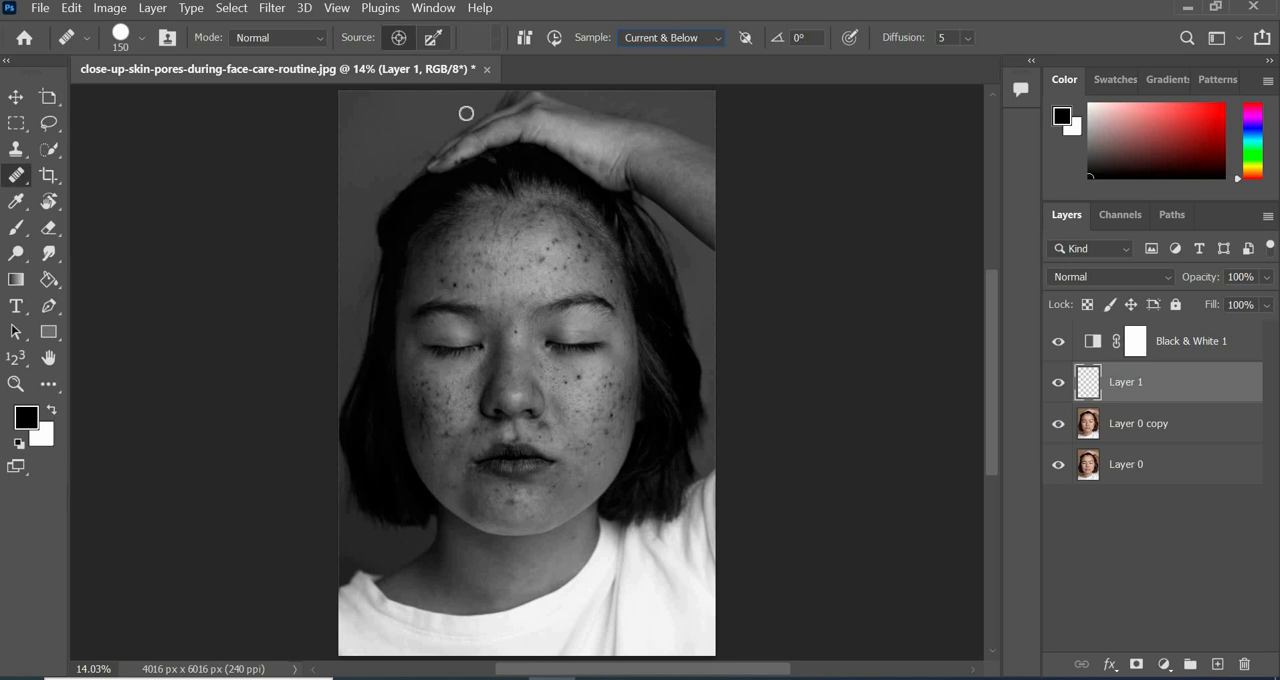
# Sample clear skin above the brows with the Healing Brush and heal the spots in the middle of the forehead.
pyautogui.hotkey('ctrl', '+')
pyautogui.hotkey('ctrl', '+')
pyautogui.hotkey('ctrl', '+')
pyautogui.scroll(3, 702, 286)
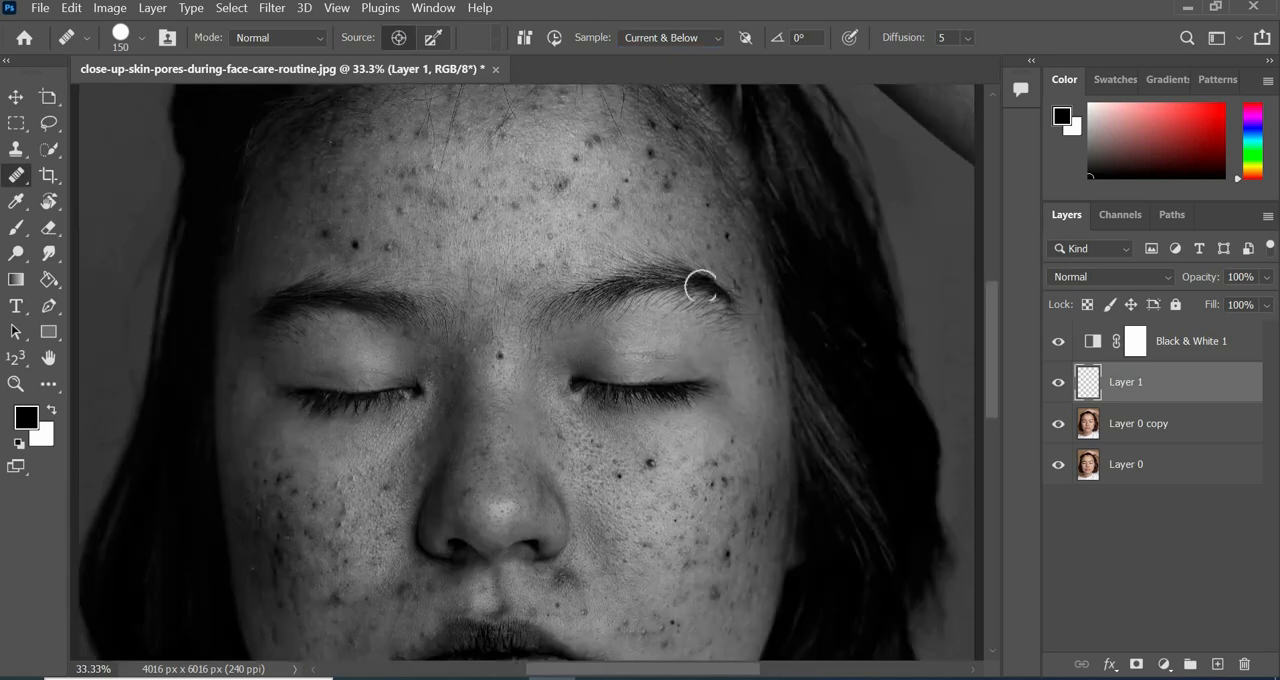
pyautogui.scroll(2, 700, 287)
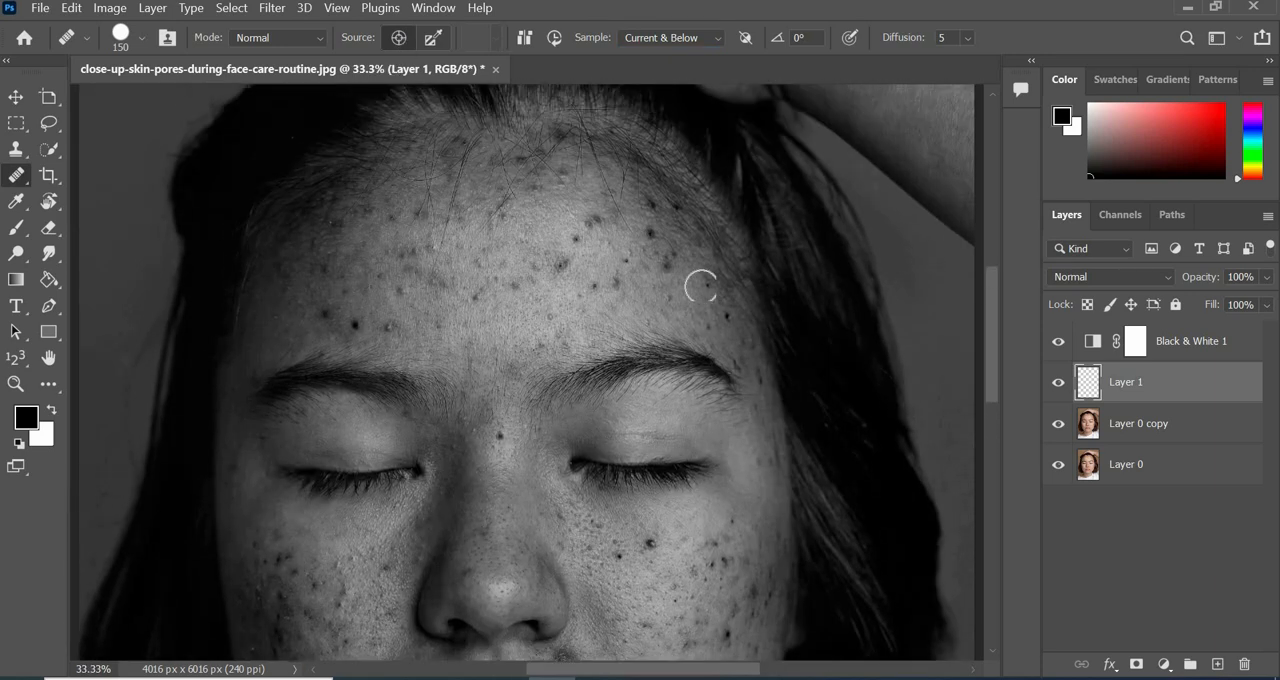
pyautogui.keyDown('alt'); pyautogui.click(513, 317); pyautogui.keyUp('alt')
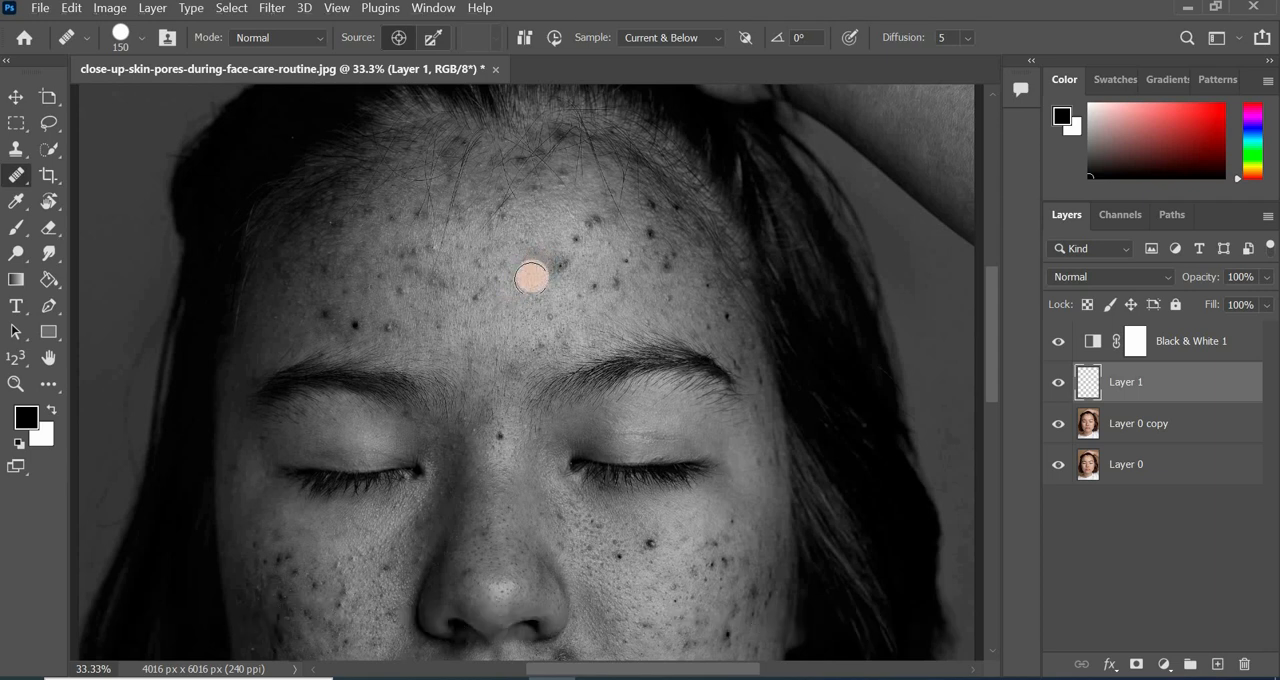
pyautogui.click(558, 268)
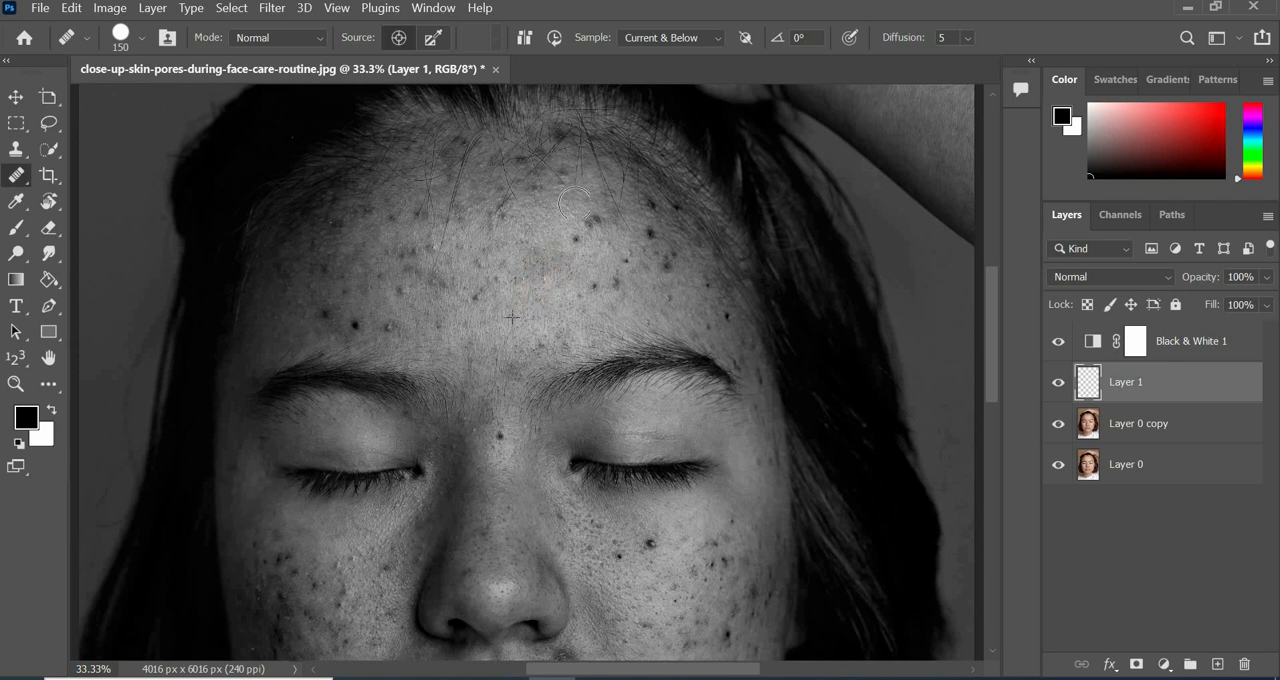
pyautogui.click(571, 240)
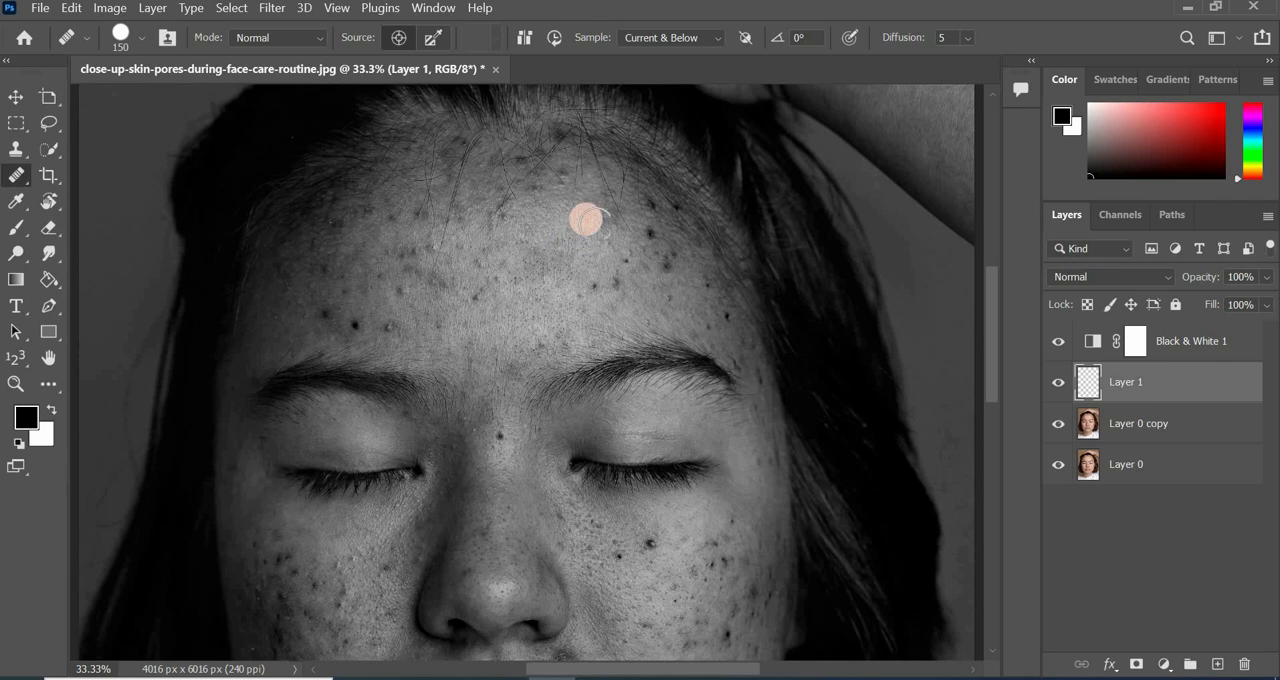
pyautogui.click(471, 299)
pyautogui.click(471, 257)
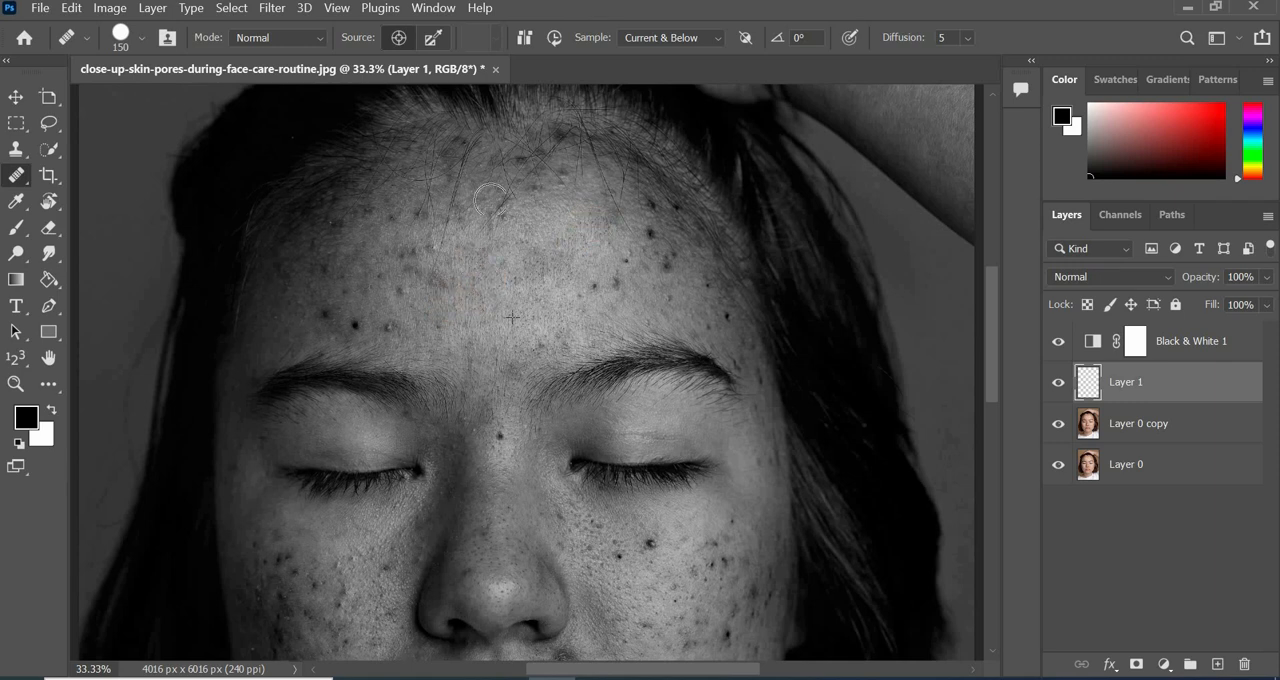
# Heal the dark spots across the image-left side of the forehead above the eyebrow.
pyautogui.click(432, 286)
pyautogui.click(388, 326)
pyautogui.click(337, 320)
pyautogui.click(324, 266)
pyautogui.click(342, 292)
pyautogui.click(401, 291)
pyautogui.click(442, 282)
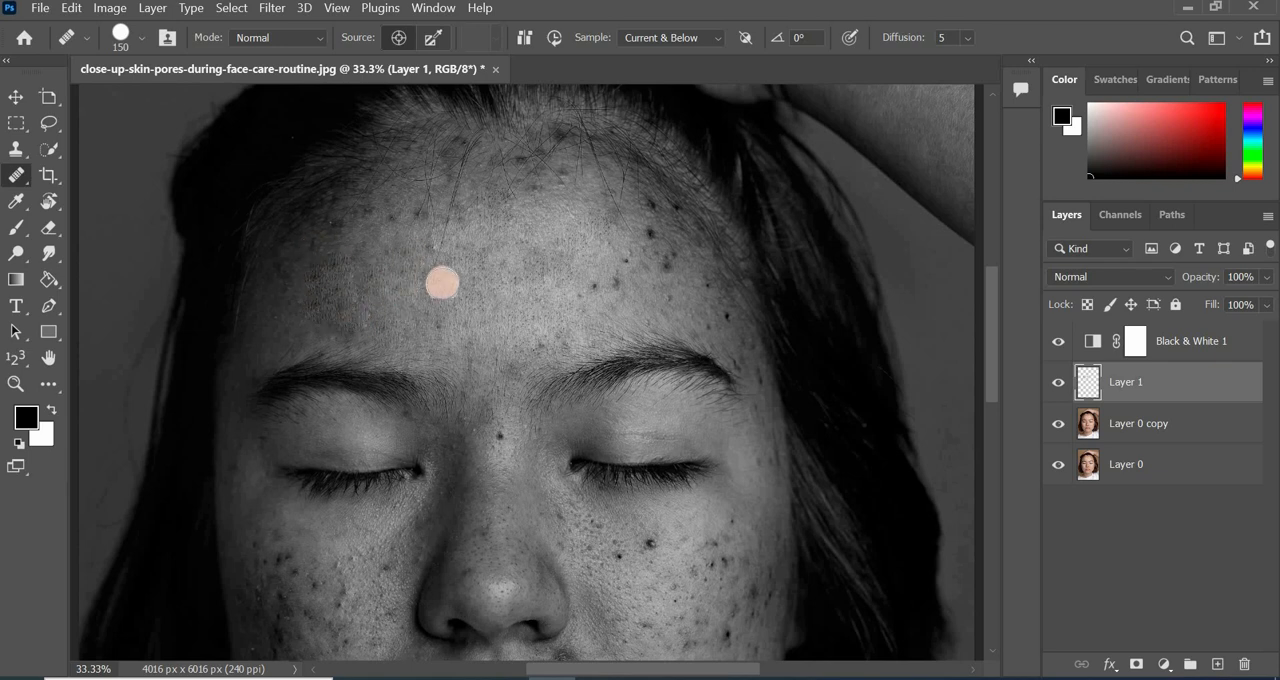
# Heal the blemishes along the upper forehead near the hairline.
pyautogui.click(420, 216)
pyautogui.click(456, 139)
pyautogui.click(523, 160)
pyautogui.click(553, 132)
# Heal the spots on the image-right side of the forehead down to the temple beside the eyebrow.
pyautogui.click(592, 288)
pyautogui.click(614, 288)
pyautogui.click(627, 261)
pyautogui.click(651, 206)
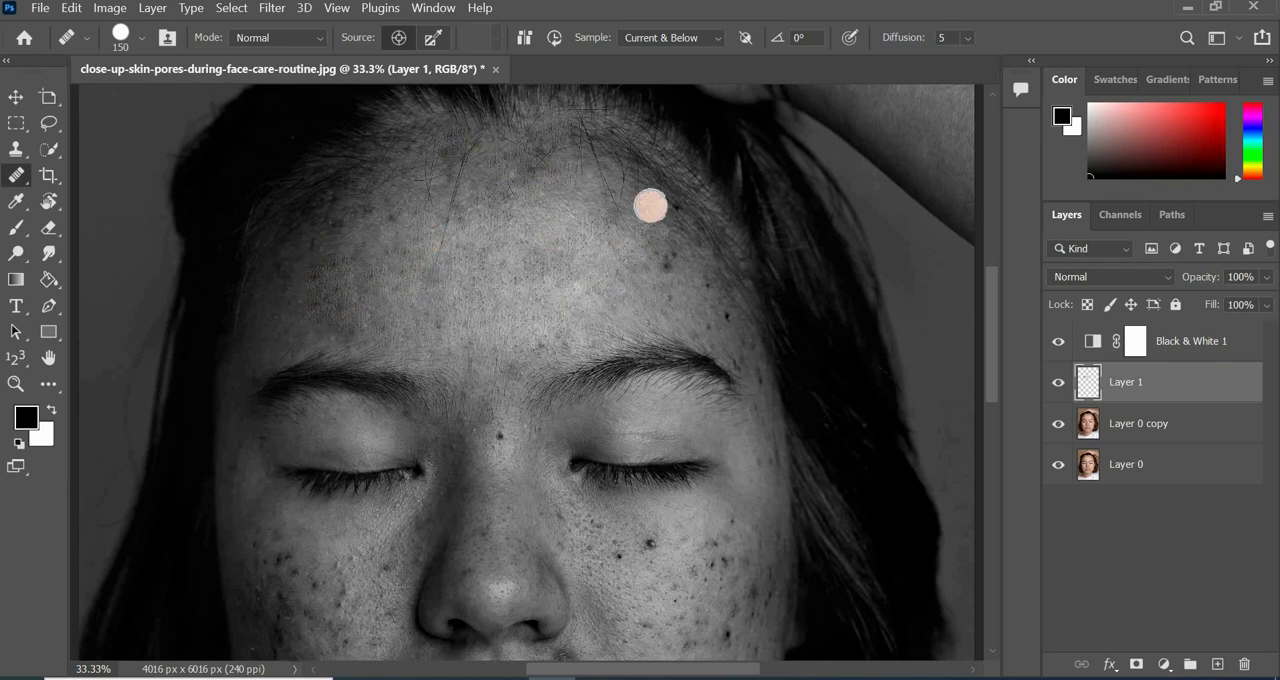
pyautogui.click(650, 234)
pyautogui.click(680, 210)
pyautogui.click(749, 358)
pyautogui.click(726, 309)
# Reduce the healing brush to 100 px and heal the spots beside the nose, on its bridge and between the eyebrows.
pyautogui.press('[')
pyautogui.press('[')
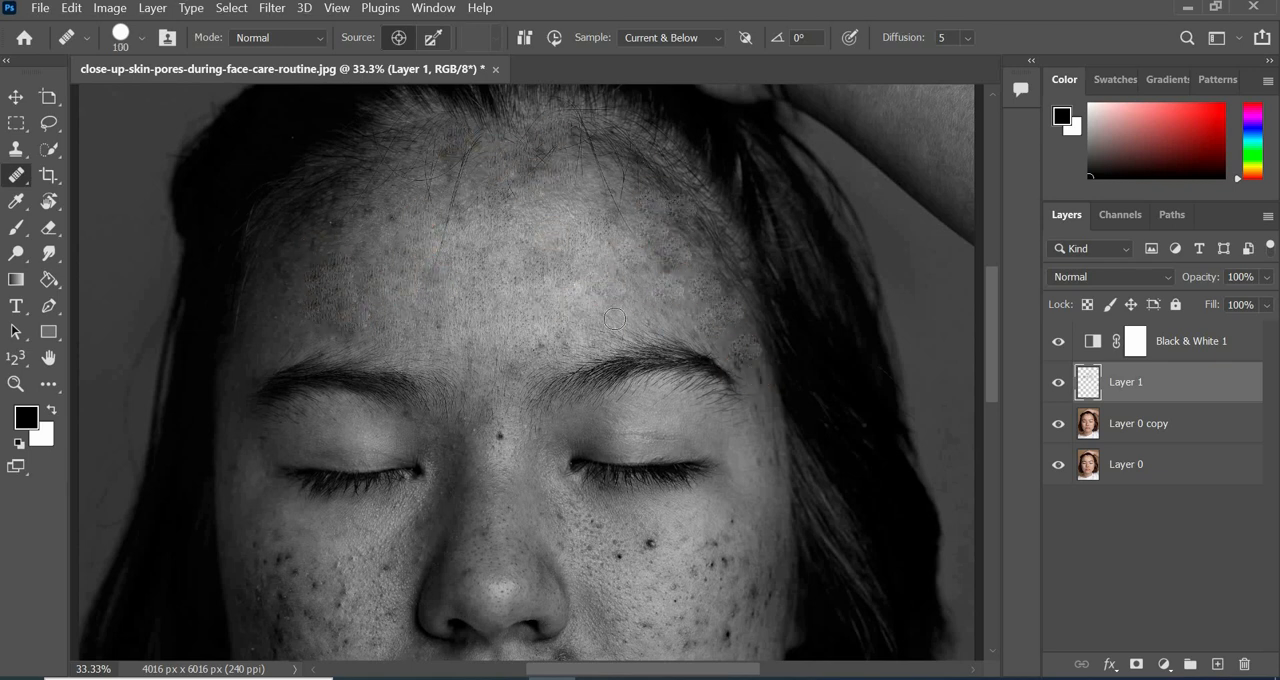
pyautogui.click(652, 544)
pyautogui.click(624, 553)
pyautogui.click(564, 514)
pyautogui.click(500, 430)
pyautogui.click(514, 375)
# Touch up the remaining marks on the image-left forehead with the 100 px healing brush.
pyautogui.click(393, 217)
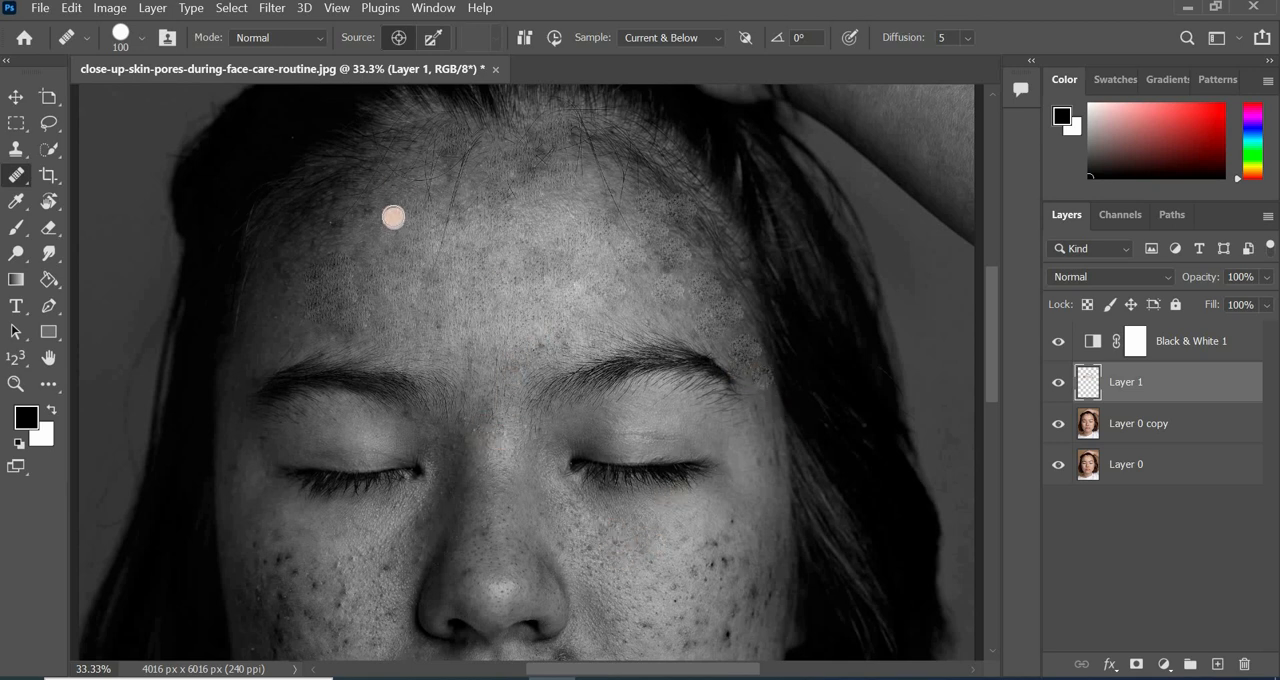
pyautogui.click(339, 225)
pyautogui.click(324, 343)
pyautogui.click(352, 333)
# Heal the marks beside the nose bridge and on the upper part of the image-right cheek.
pyautogui.scroll(-6, 434, 294)
pyautogui.click(434, 294)
pyautogui.click(616, 346)
pyautogui.click(724, 346)
pyautogui.click(724, 366)
# Enlarge the healing brush to 150 px and heal the image-right cheek down to the area beside the mouth.
pyautogui.press(']')
pyautogui.press(']')
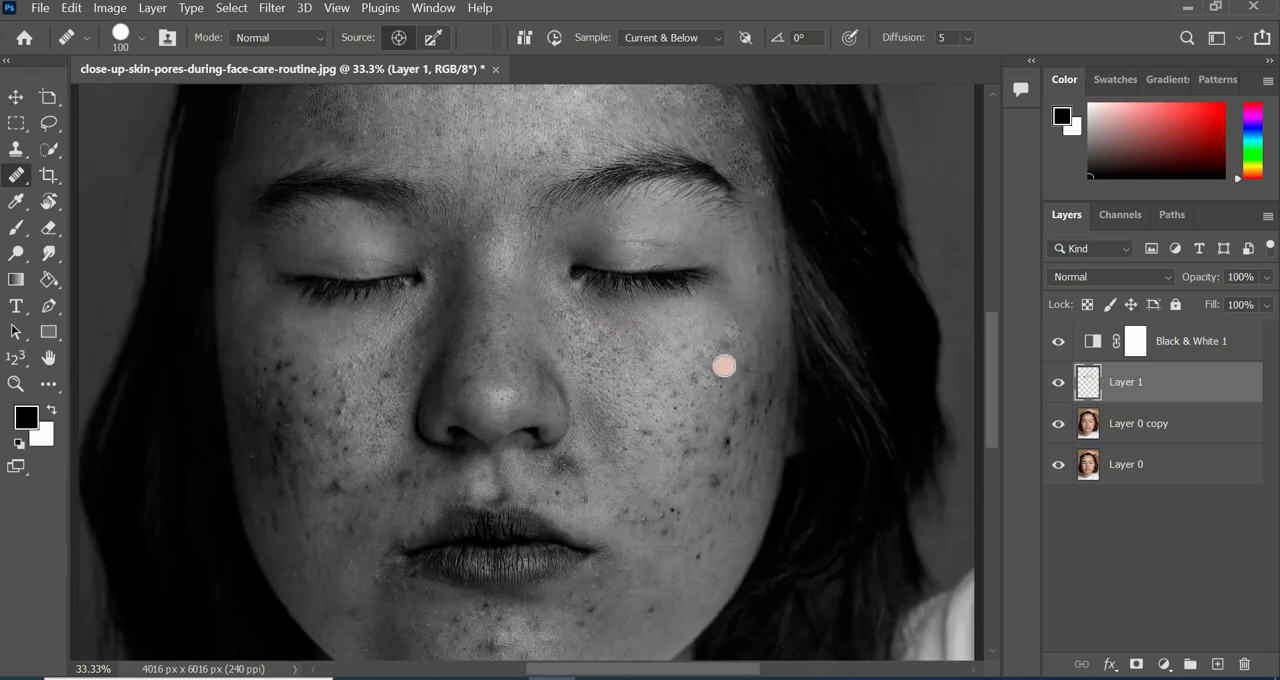
pyautogui.click(693, 459)
pyautogui.click(749, 403)
pyautogui.click(703, 577)
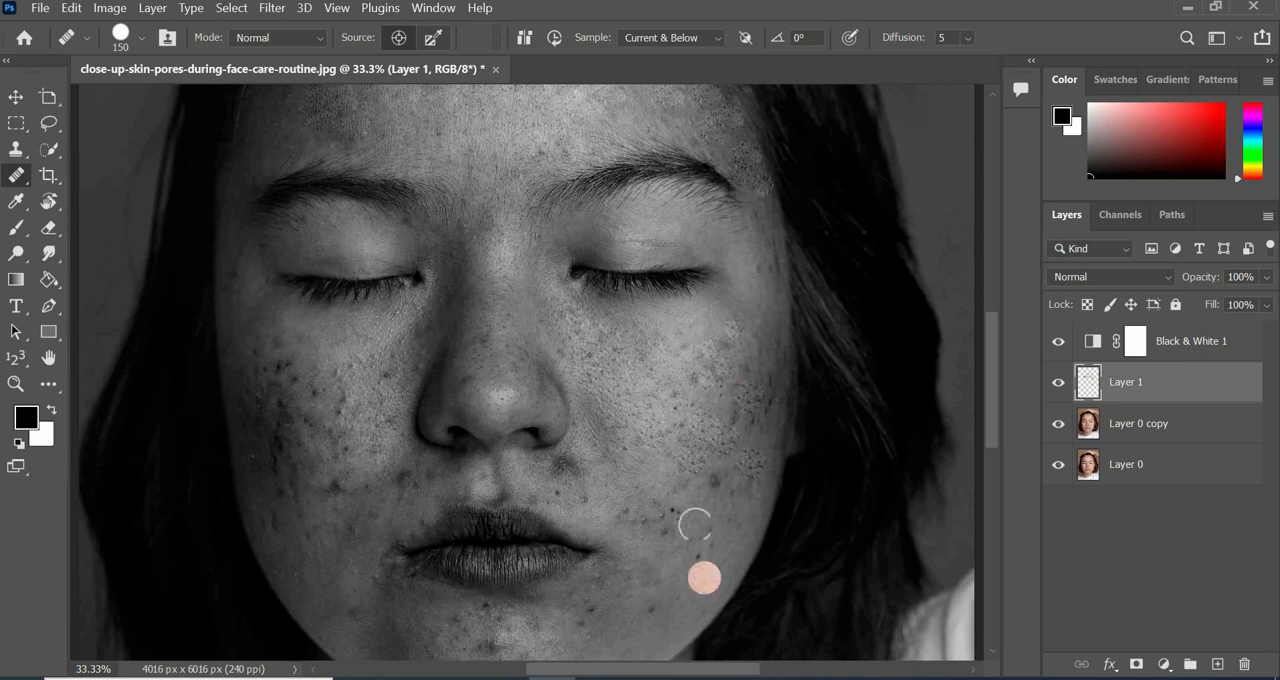
pyautogui.scroll(-2, 657, 352)
pyautogui.keyDown('alt'); pyautogui.click(657, 352); pyautogui.keyUp('alt')
pyautogui.moveTo(669, 463); pyautogui.dragTo(663, 486)
# Reduce the healing brush to 100 px and heal the small spots around the corner of the mouth and on the chin.
pyautogui.press('[')
pyautogui.press('[')
pyautogui.keyDown('alt'); pyautogui.click(632, 437); pyautogui.keyUp('alt')
pyautogui.click(563, 414)
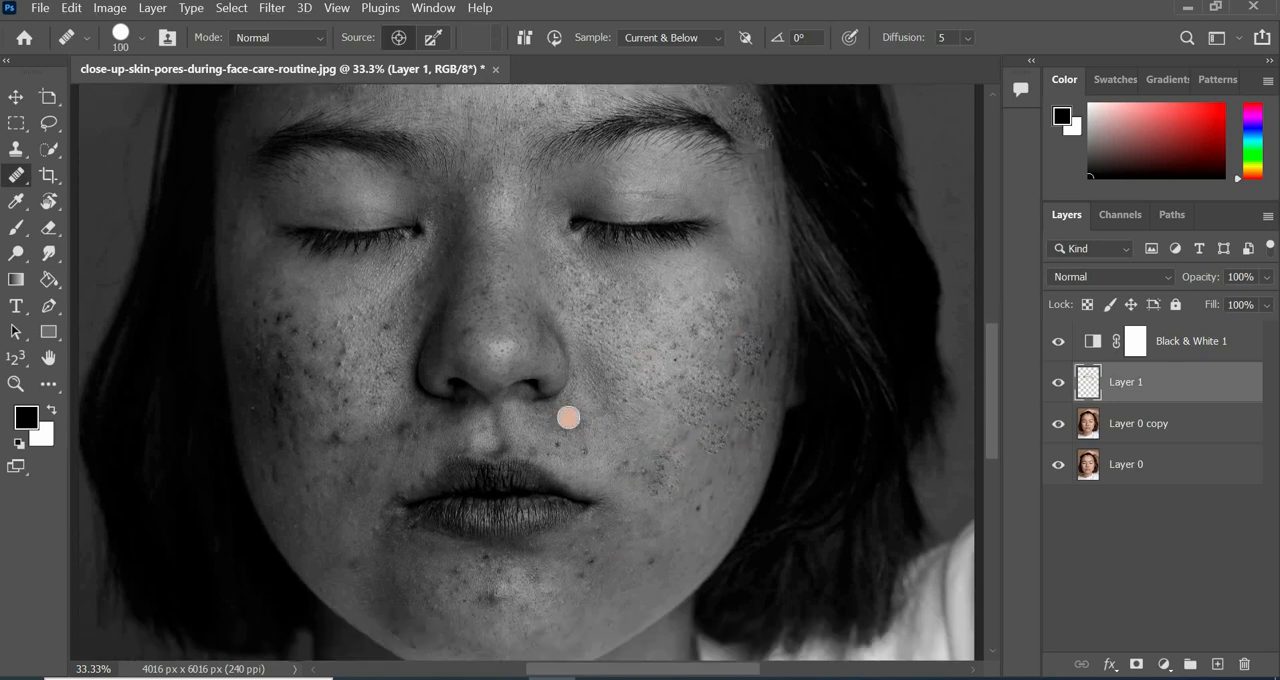
pyautogui.moveTo(584, 451); pyautogui.dragTo(559, 447)
pyautogui.click(577, 420)
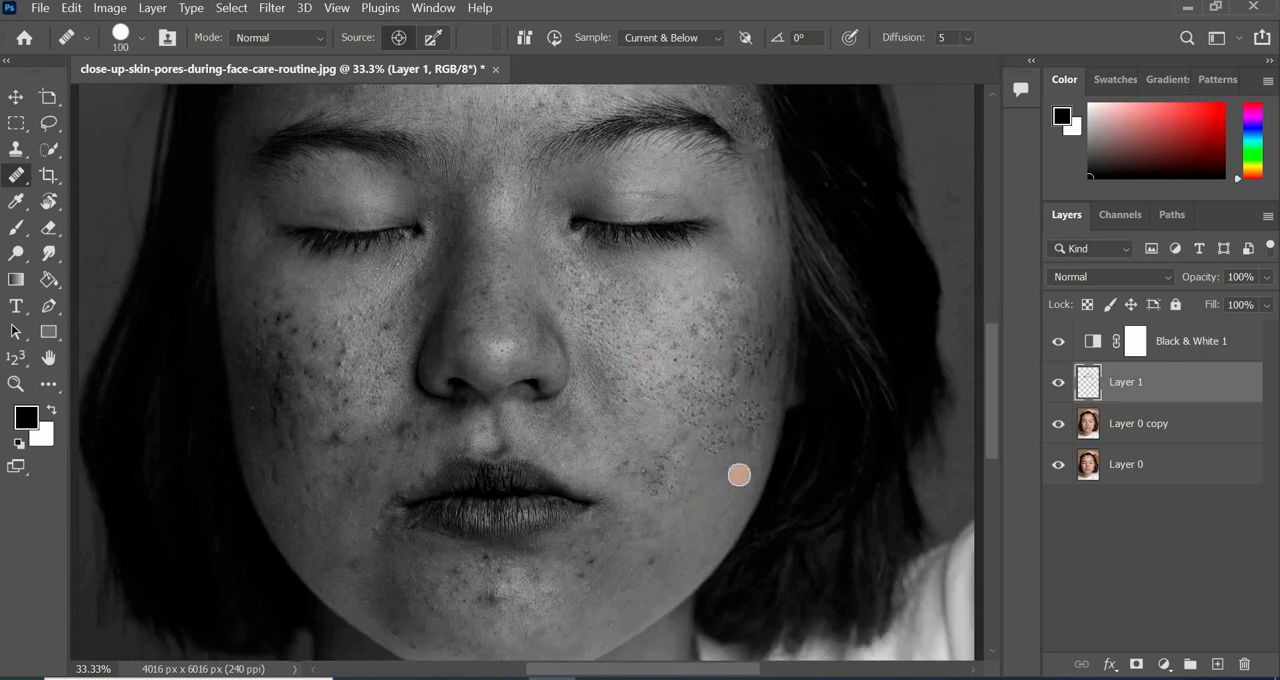
pyautogui.scroll(-4, 634, 469)
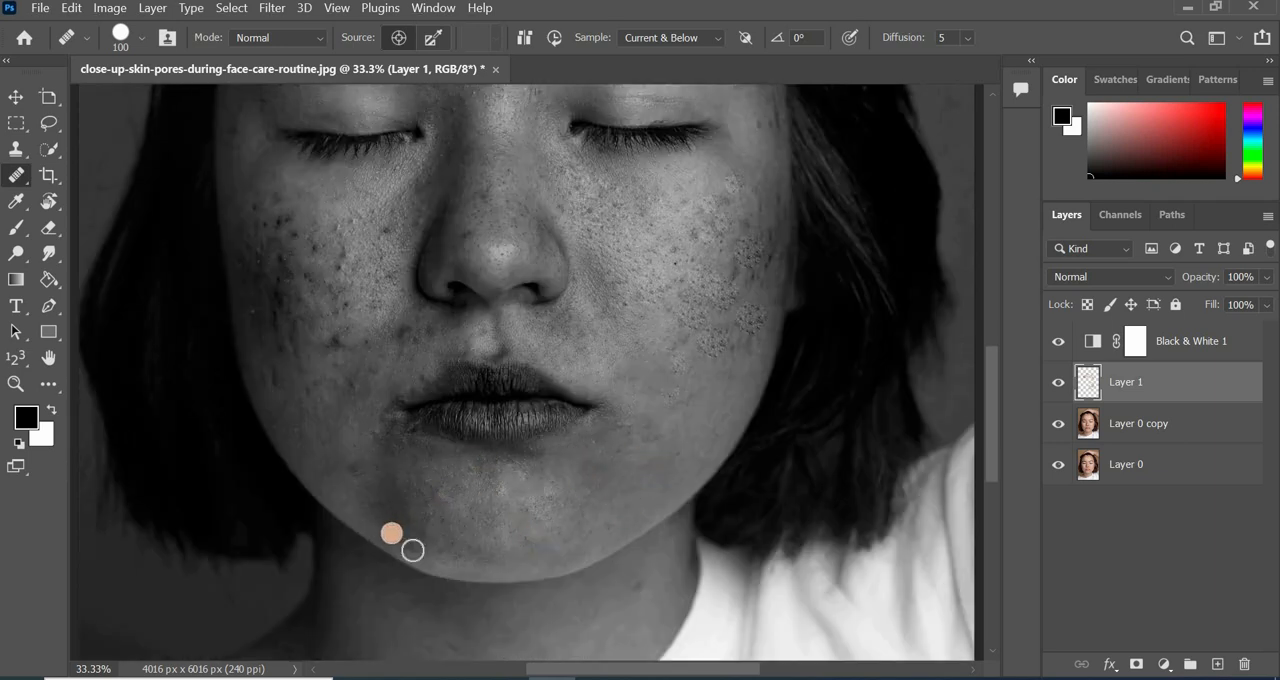
# Enlarge the healing brush to 150 px and heal the skin above the upper lip and on the image-left cheek.
pyautogui.press(']')
pyautogui.press(']')
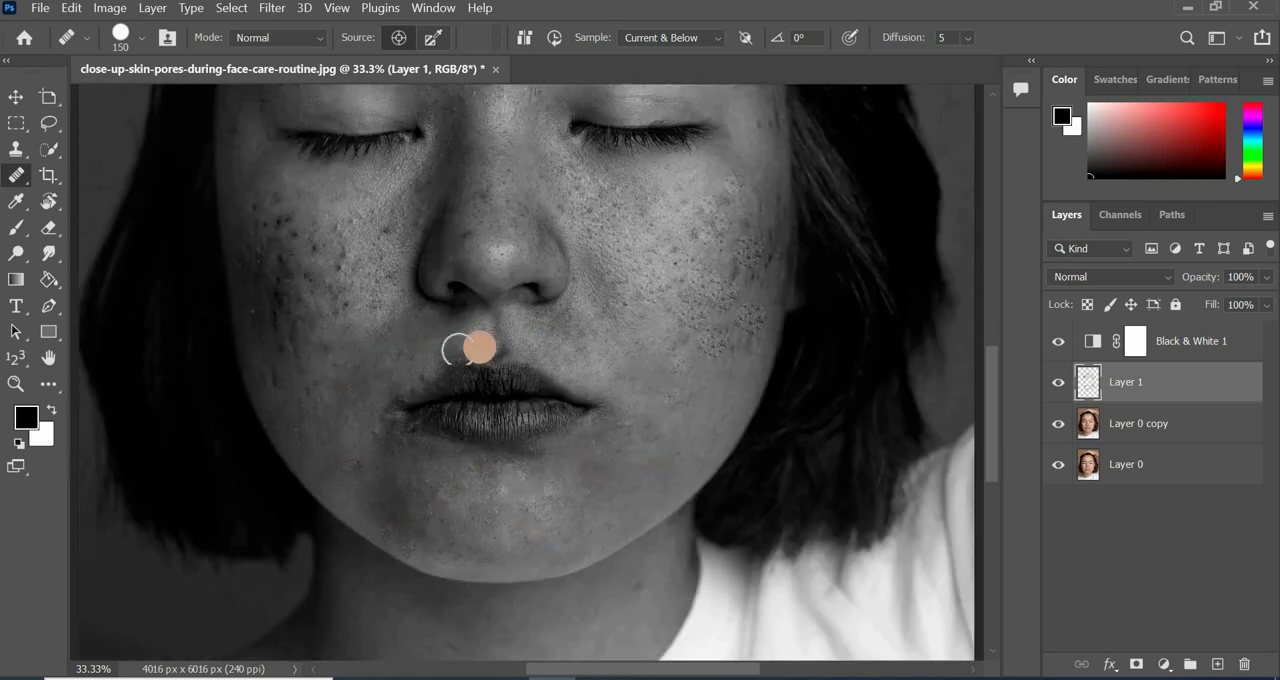
pyautogui.hscroll(-2, 370, 418)
pyautogui.scroll(1, 454, 388)
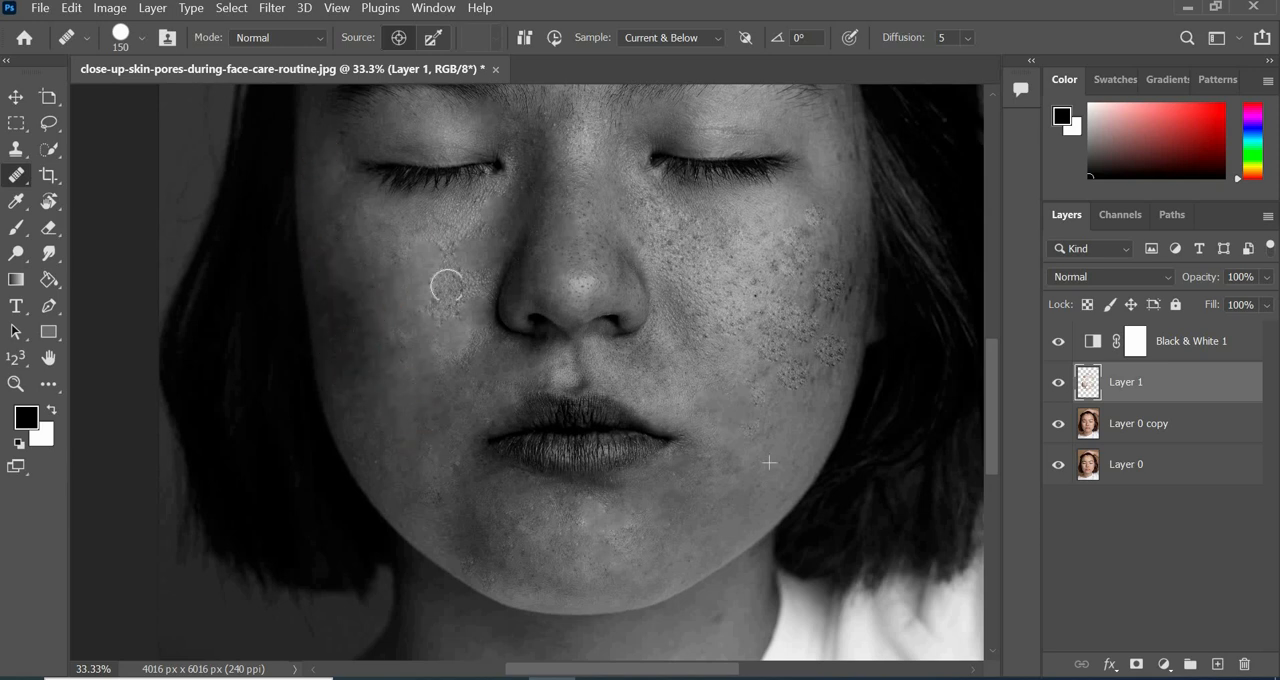
pyautogui.scroll(4, 650, 250)
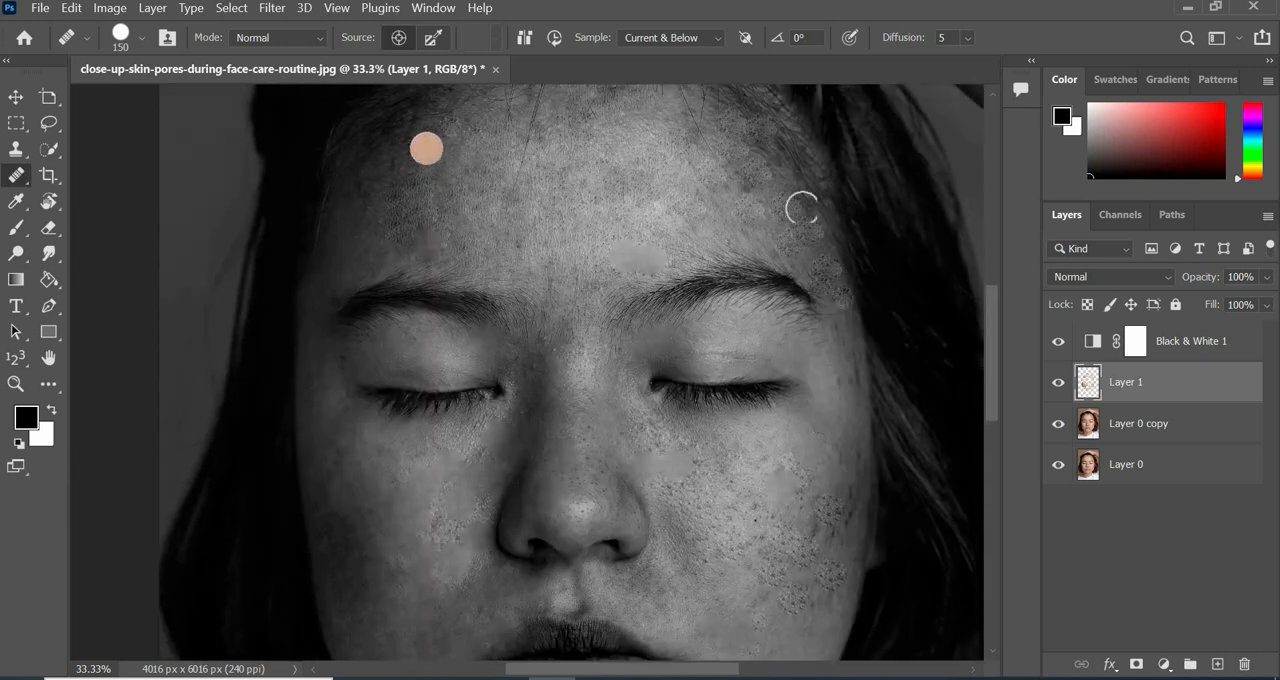
# Toggle Layer 1's visibility to compare the whole black-and-white portrait with and without the healing.
pyautogui.hotkey('ctrl', '0')
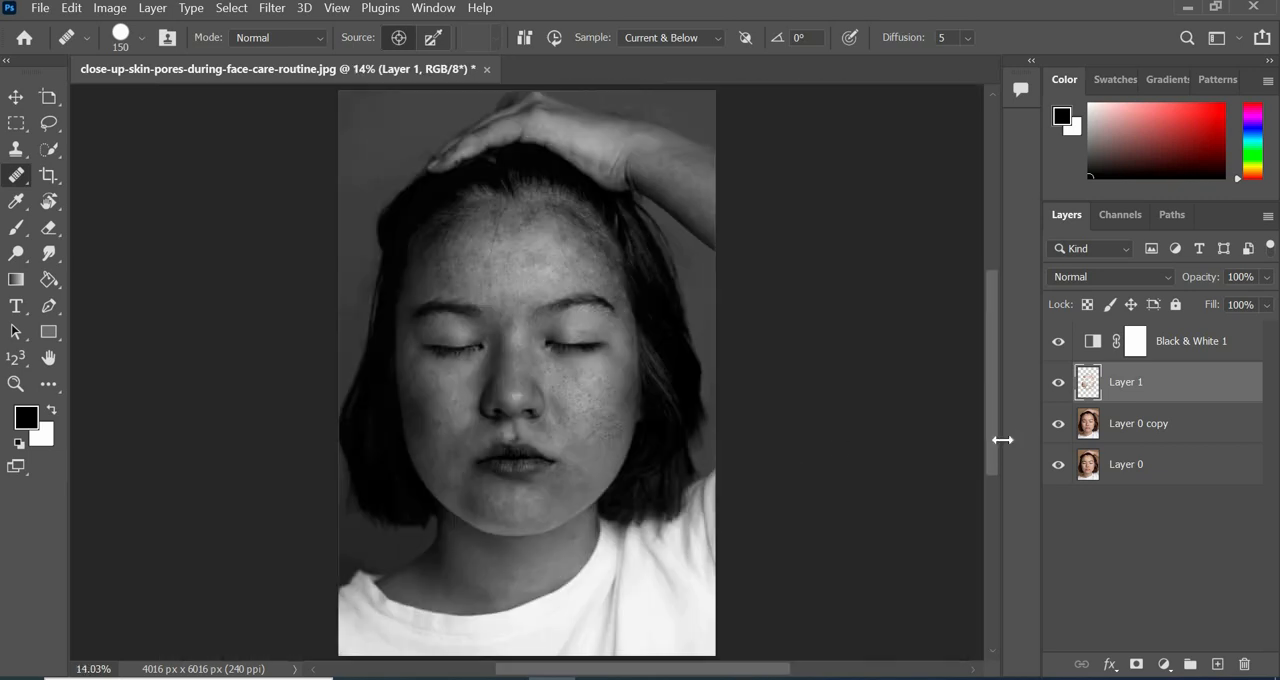
pyautogui.click(1058, 383)
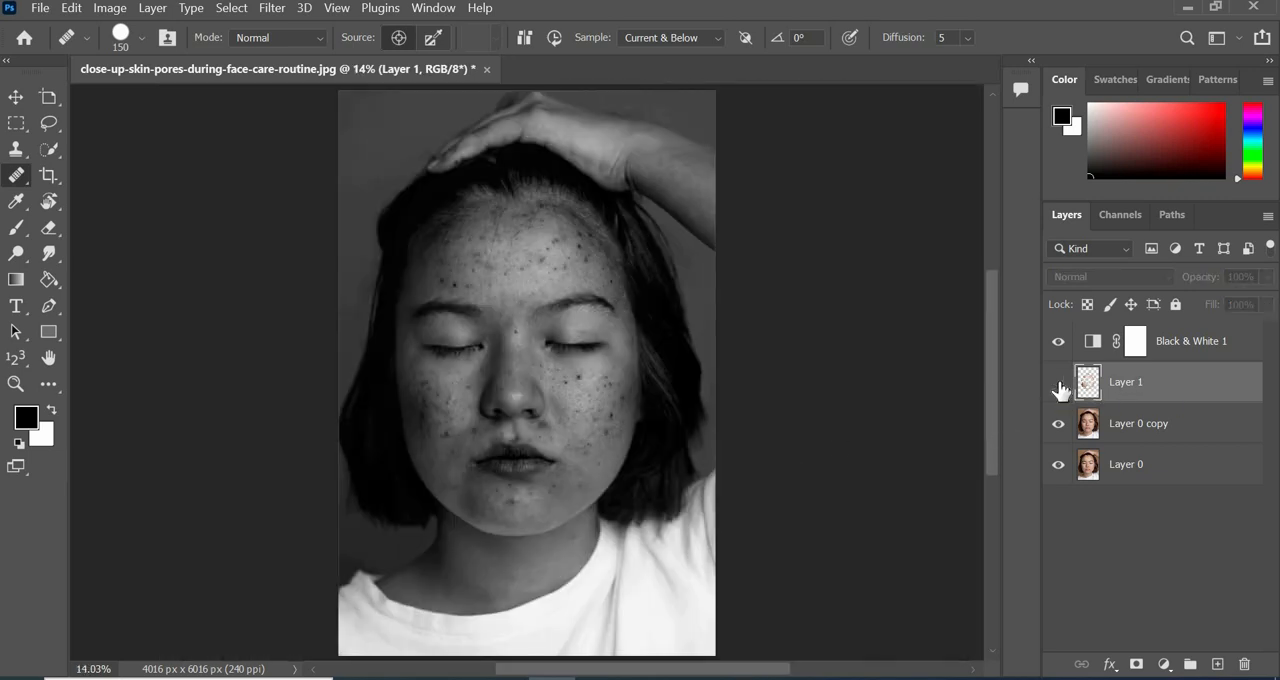
pyautogui.click(1058, 383)
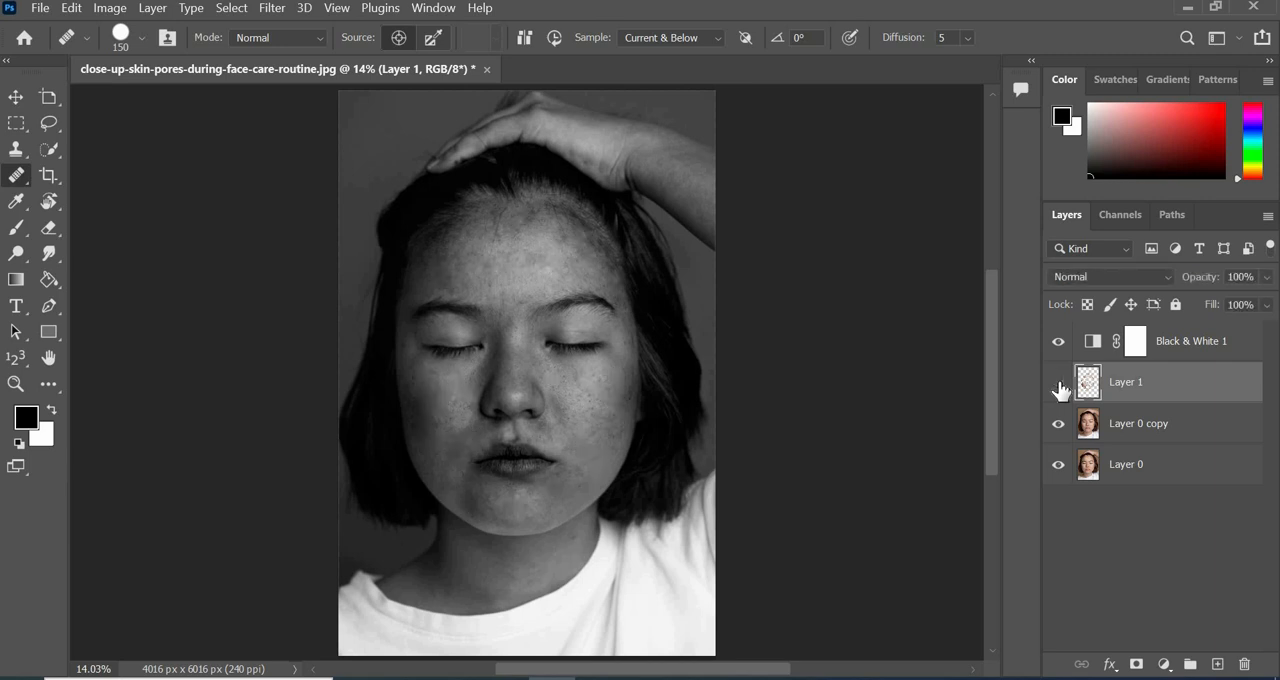
pyautogui.click(1058, 383)
pyautogui.click(1058, 383)
pyautogui.click(1058, 383)
pyautogui.click(1058, 383)
# Delete the Black & White 1 adjustment layer and toggle Layer 1's visibility to compare the healing in color.
pyautogui.click(1230, 345)
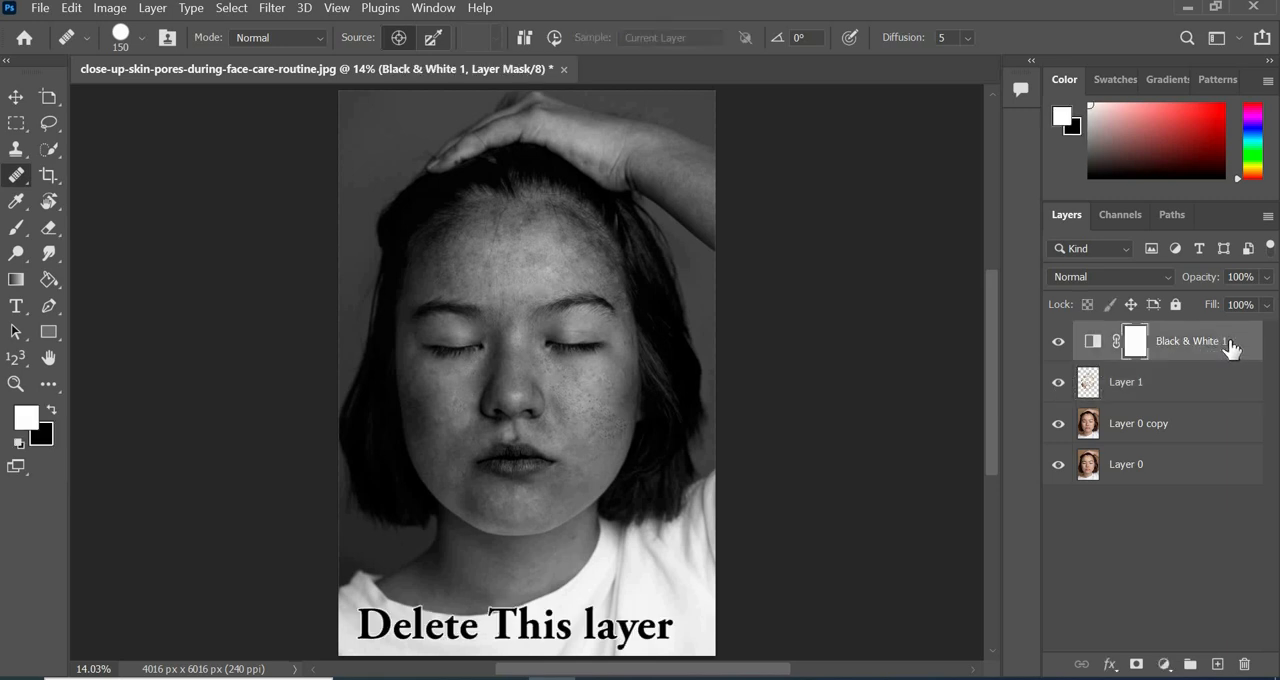
pyautogui.moveTo(1233, 347); pyautogui.dragTo(1245, 666)
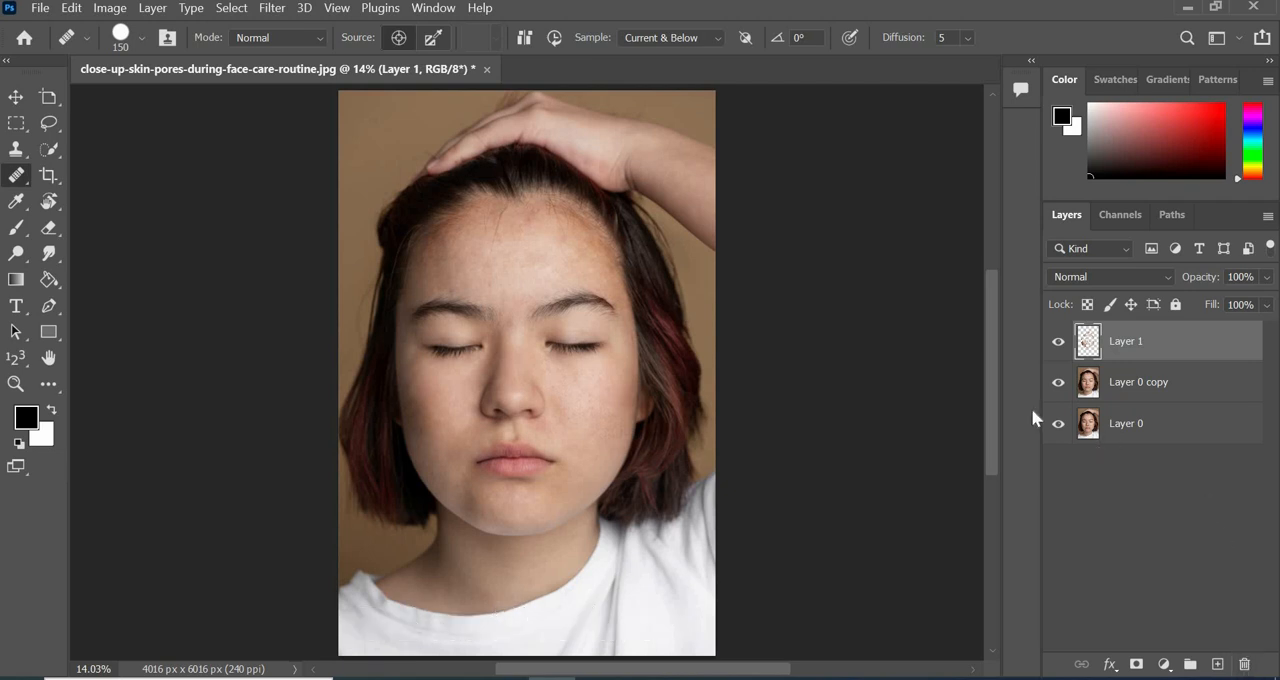
pyautogui.click(1060, 342)
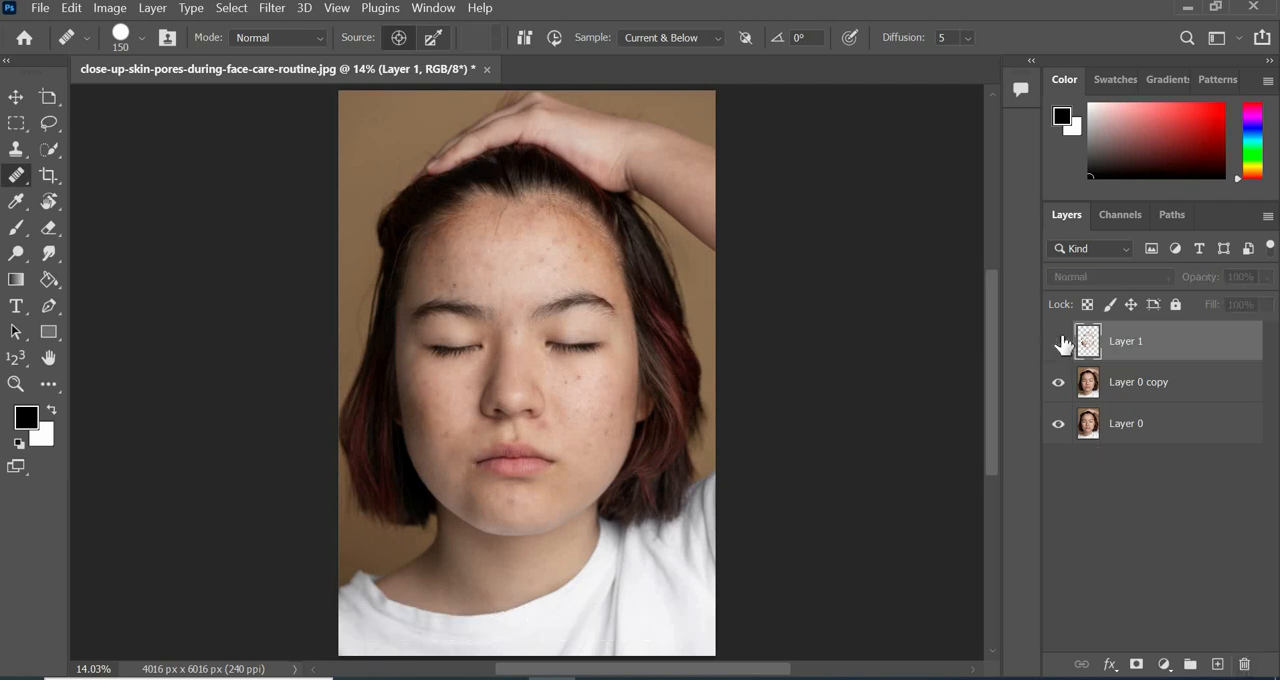
pyautogui.click(1060, 342)
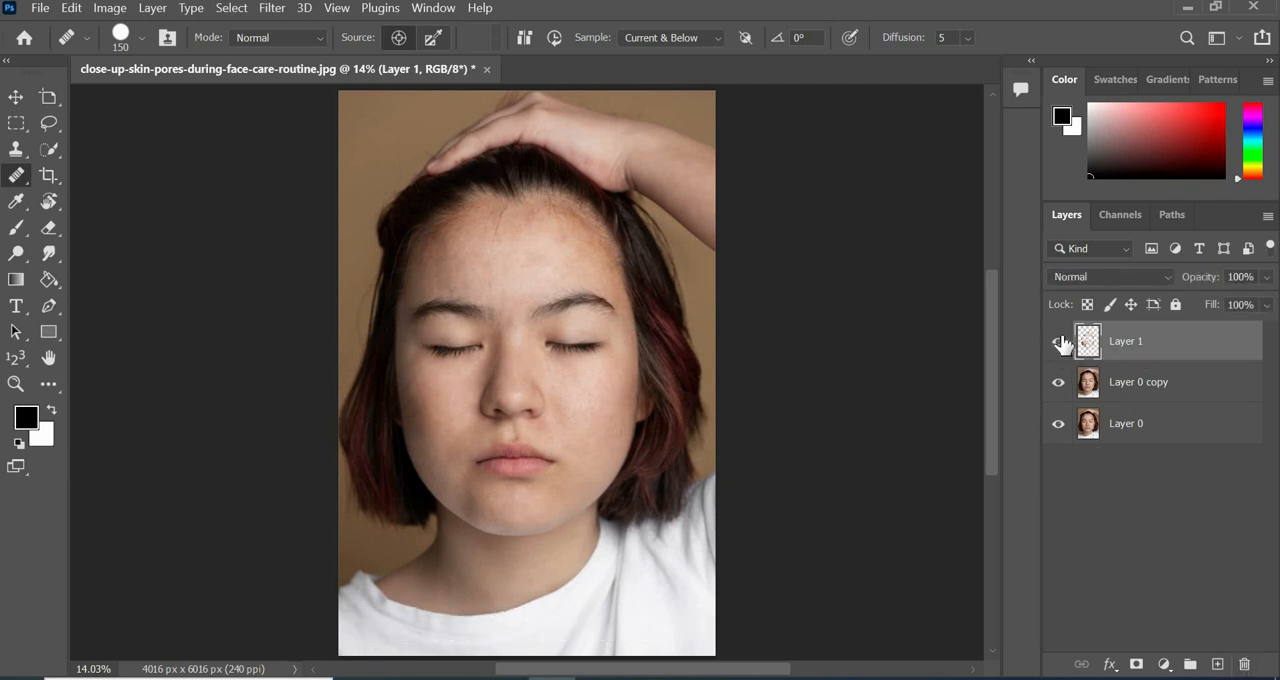
pyautogui.click(1060, 342)
pyautogui.click(1060, 342)
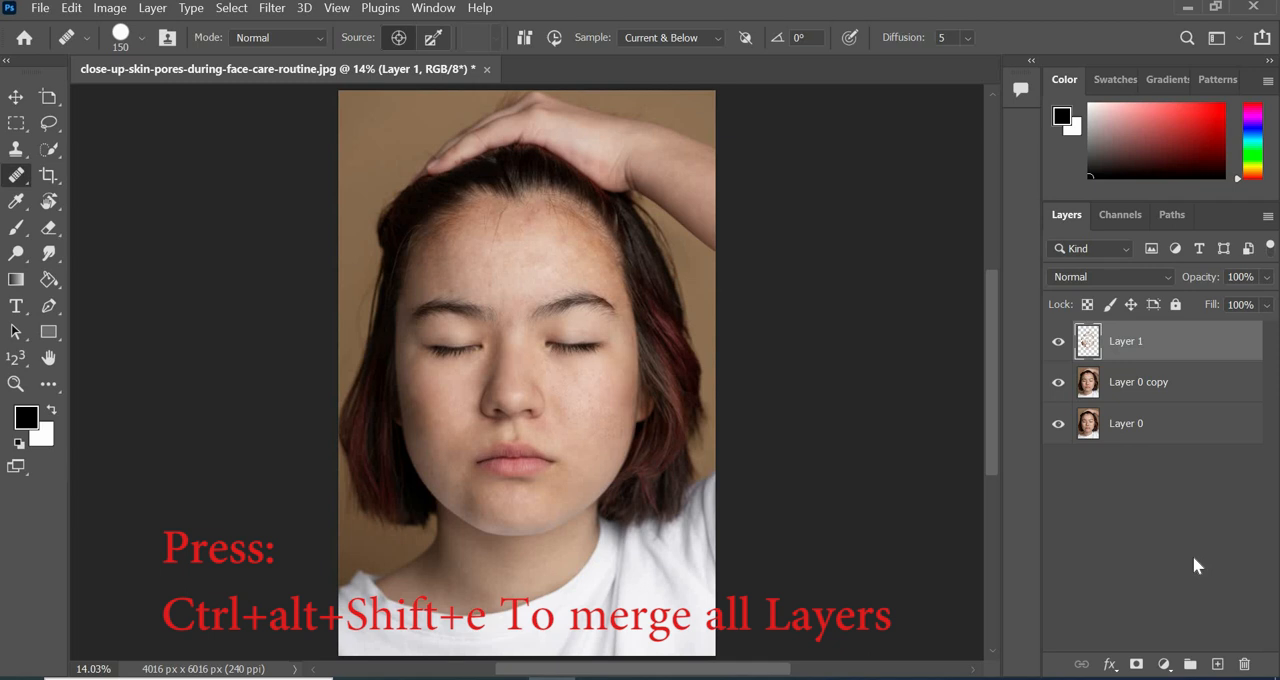
# Stamp all visible layers into a new top layer and convert it to a smart object.
pyautogui.hotkey('ctrl', 'alt', 'shift', 'e')
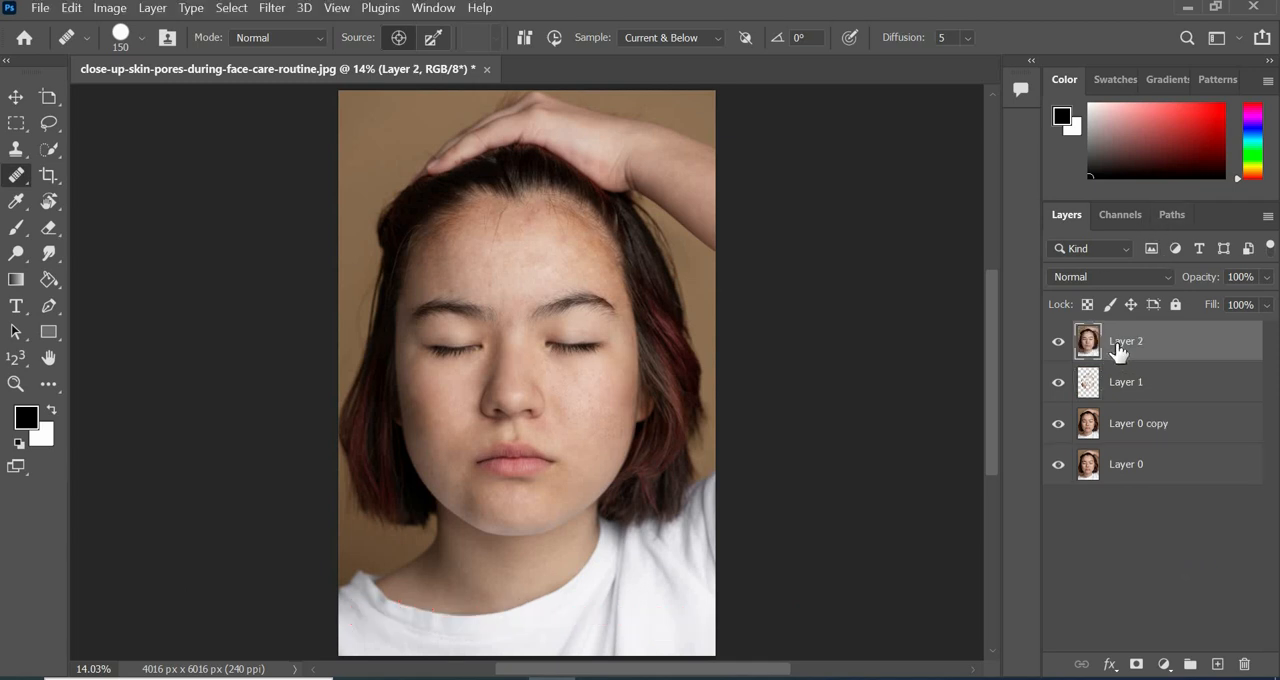
pyautogui.rightClick(1170, 350)
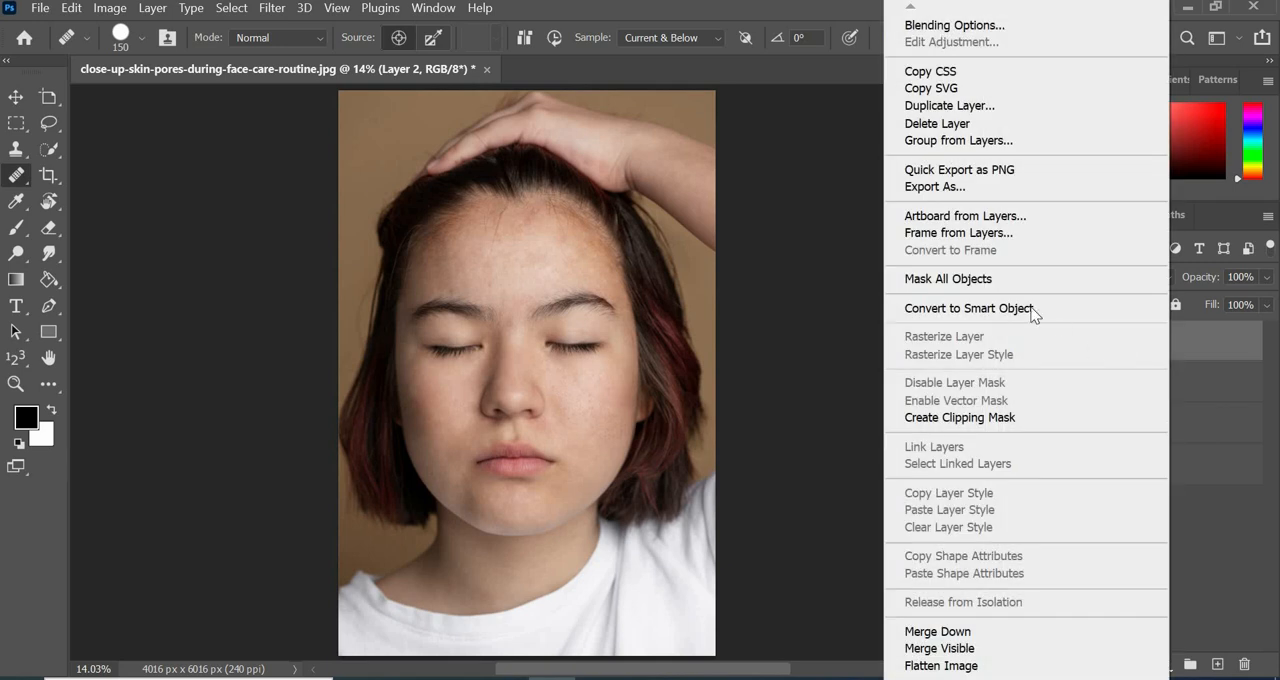
pyautogui.click(1022, 308)
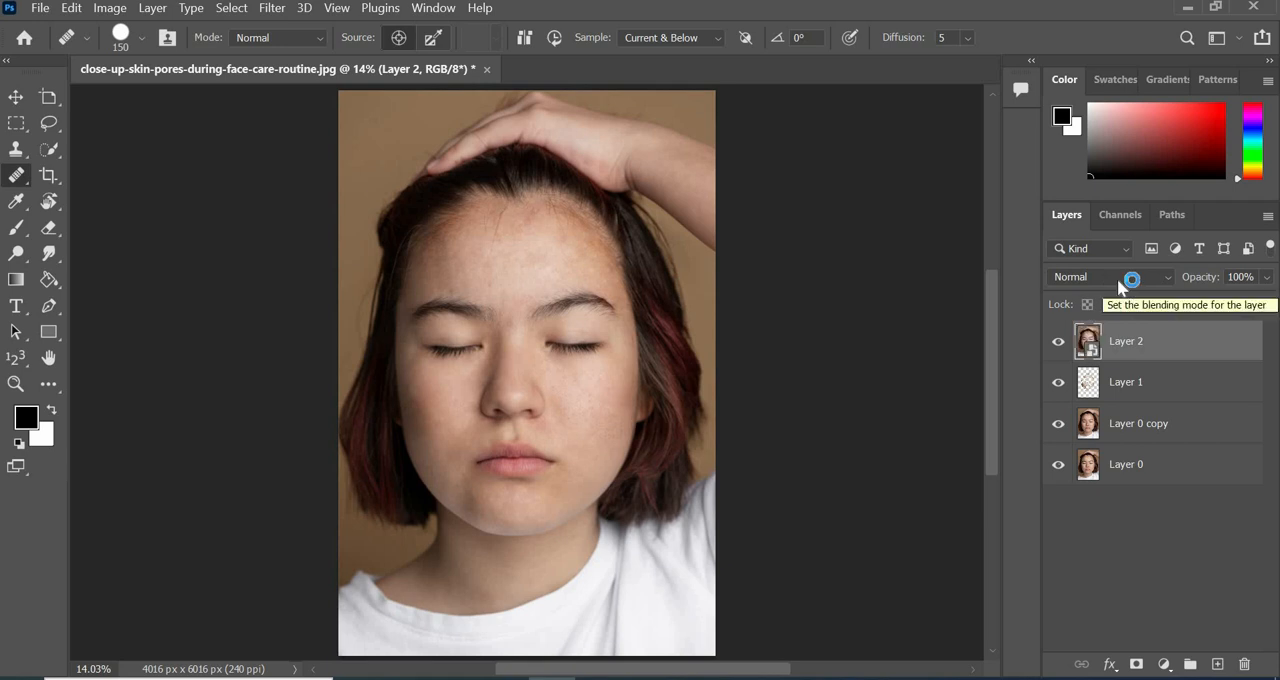
# Set Layer 2's blending mode to Vivid Light and invert the layer.
pyautogui.click(1120, 277)
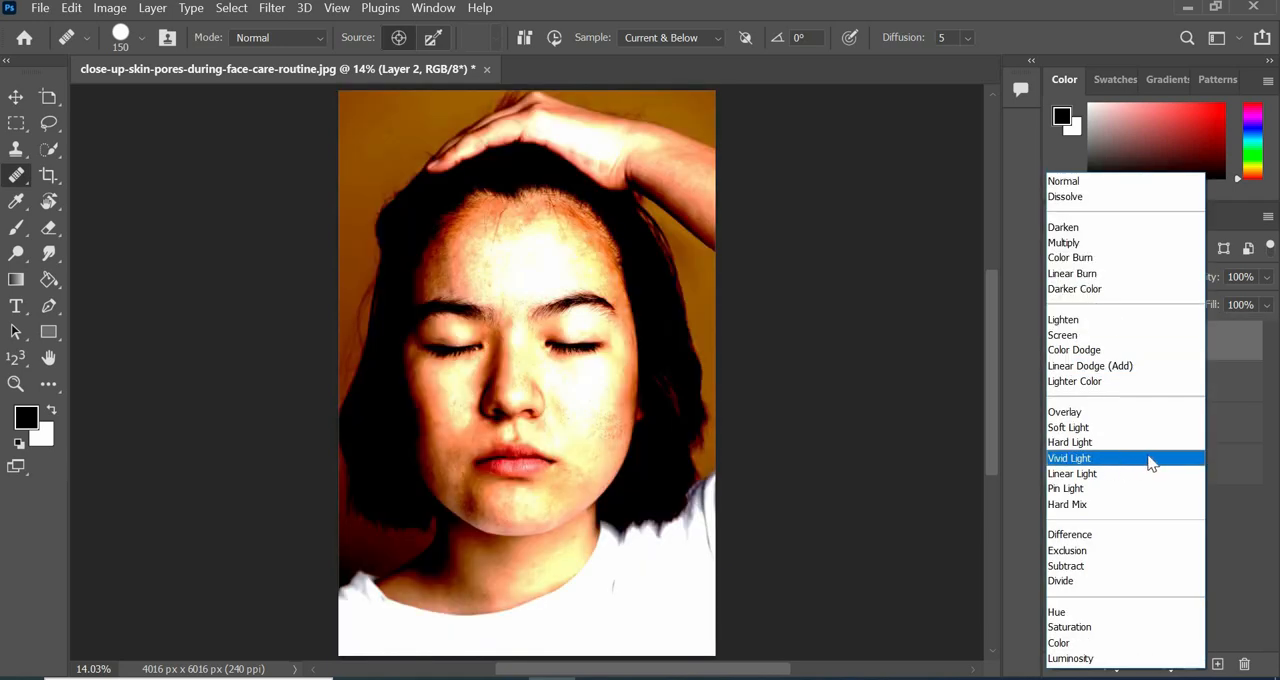
pyautogui.click(1150, 460)
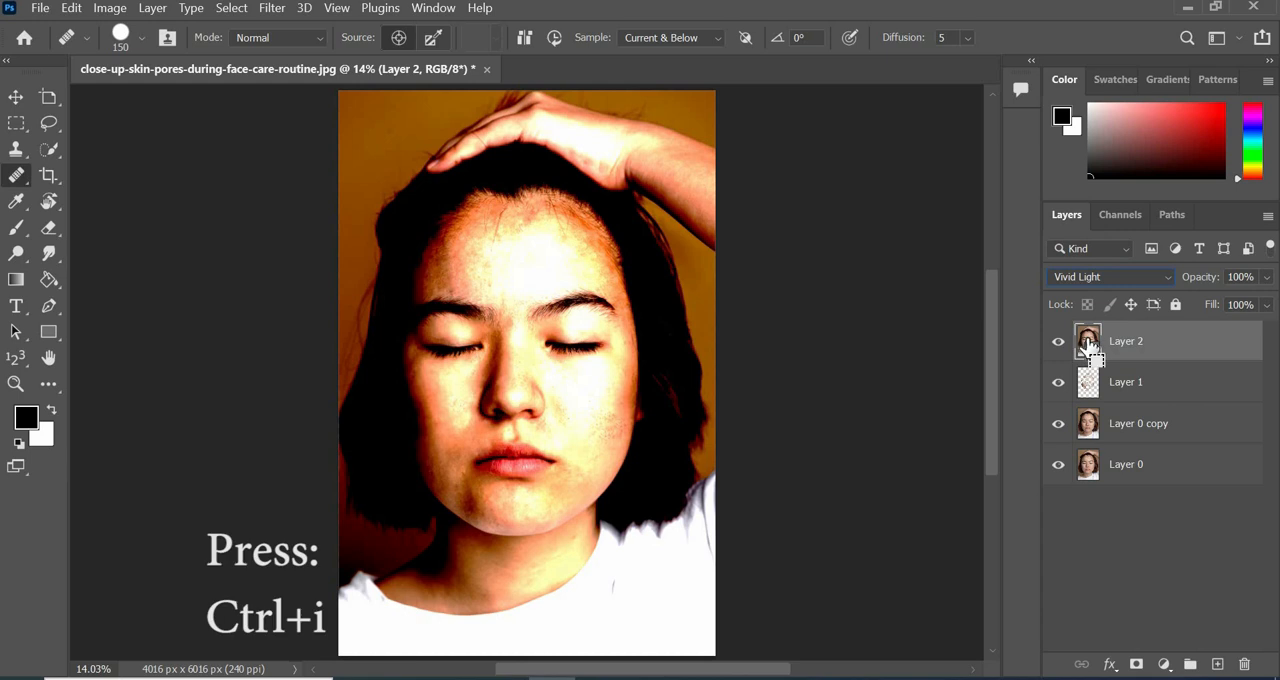
pyautogui.hotkey('ctrl', 'i')
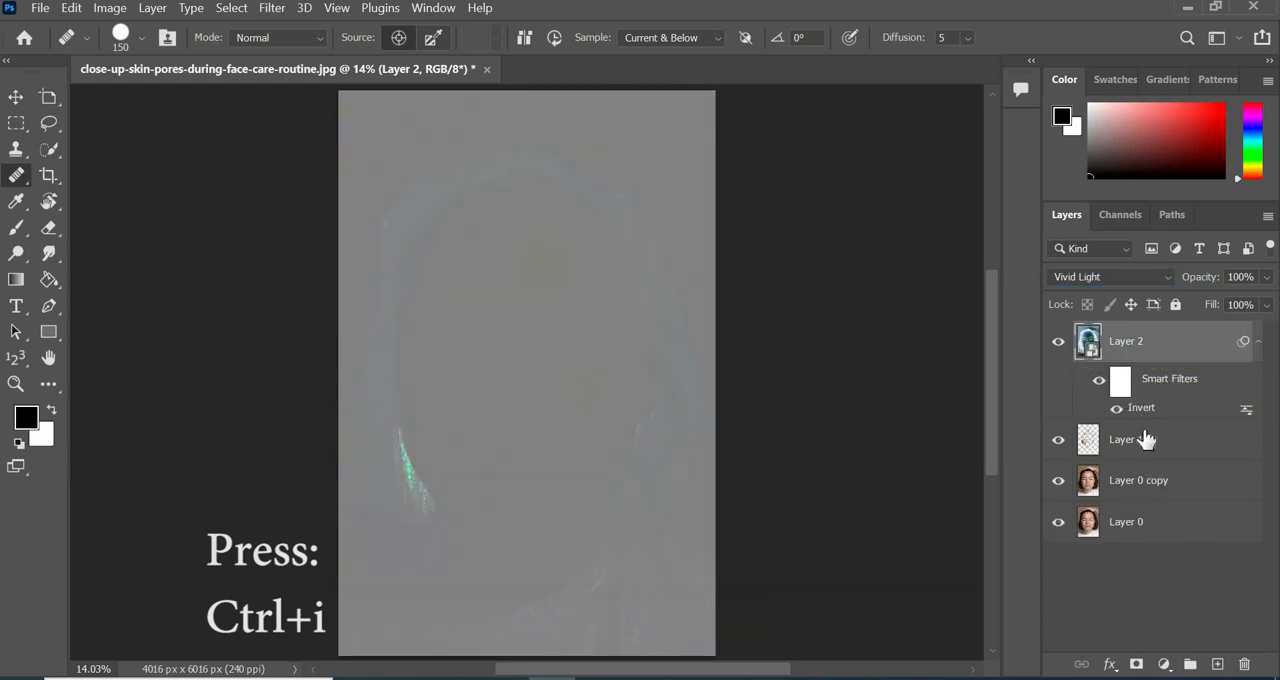
# Apply a High Pass filter with a radius of 37.4 pixels to Layer 2.
pyautogui.click(273, 8)
pyautogui.moveTo(457, 495)
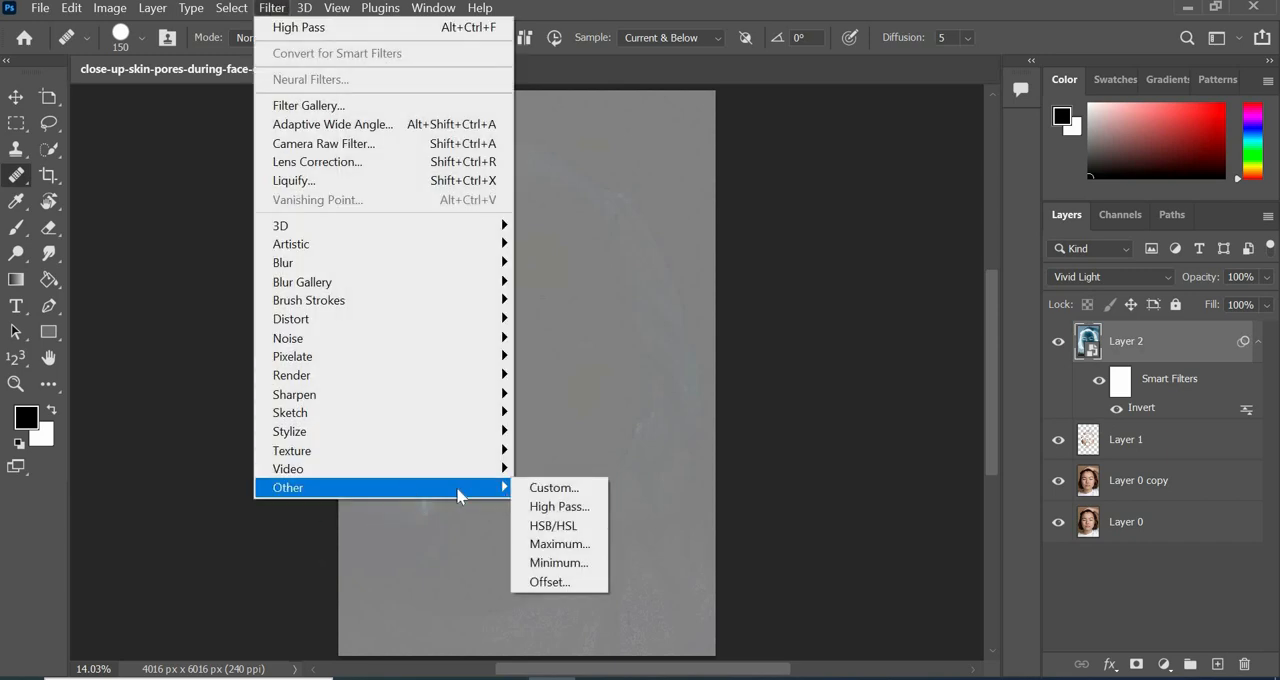
pyautogui.click(546, 508)
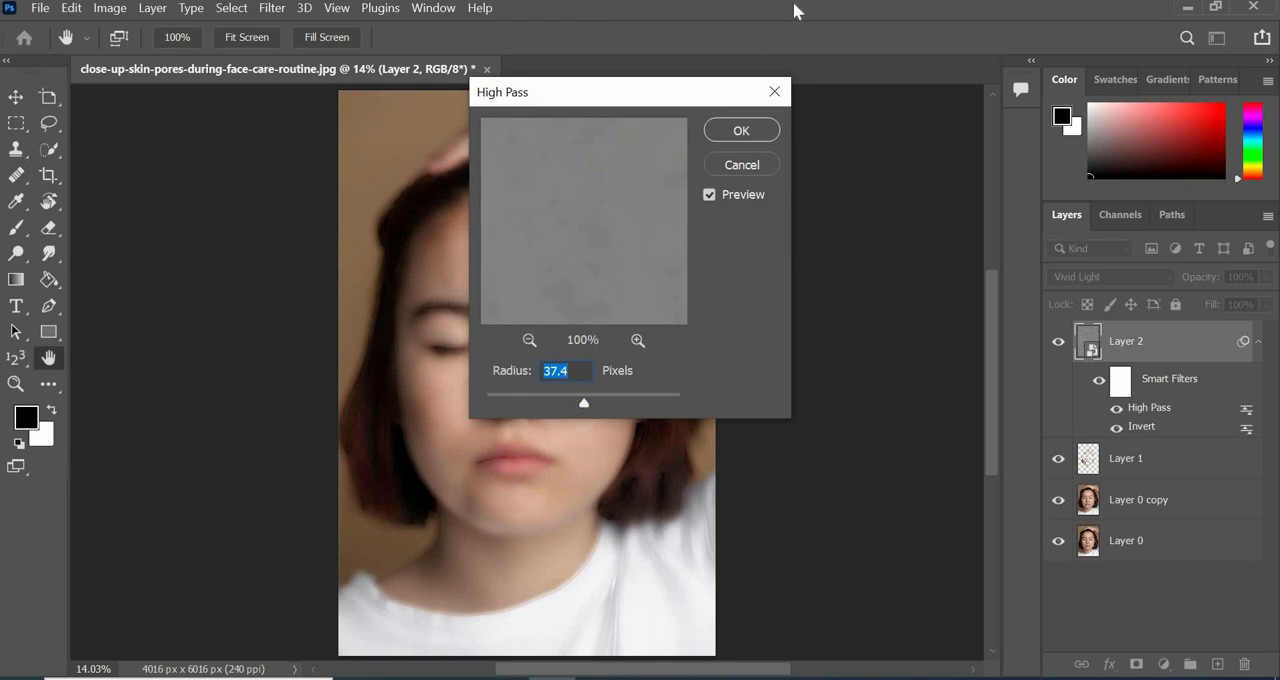
pyautogui.click(741, 131)
pyautogui.press('j')
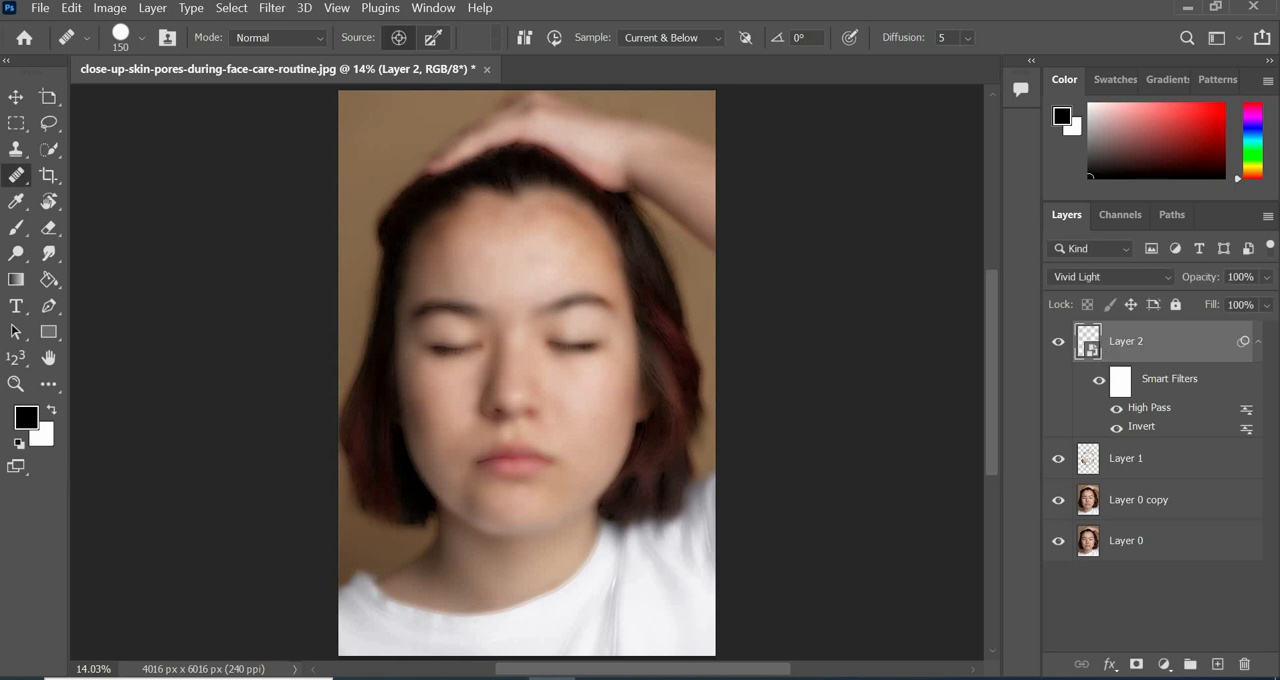
# Apply a Gaussian Blur with a radius of 4.0 pixels to Layer 2.
pyautogui.click(284, 8)
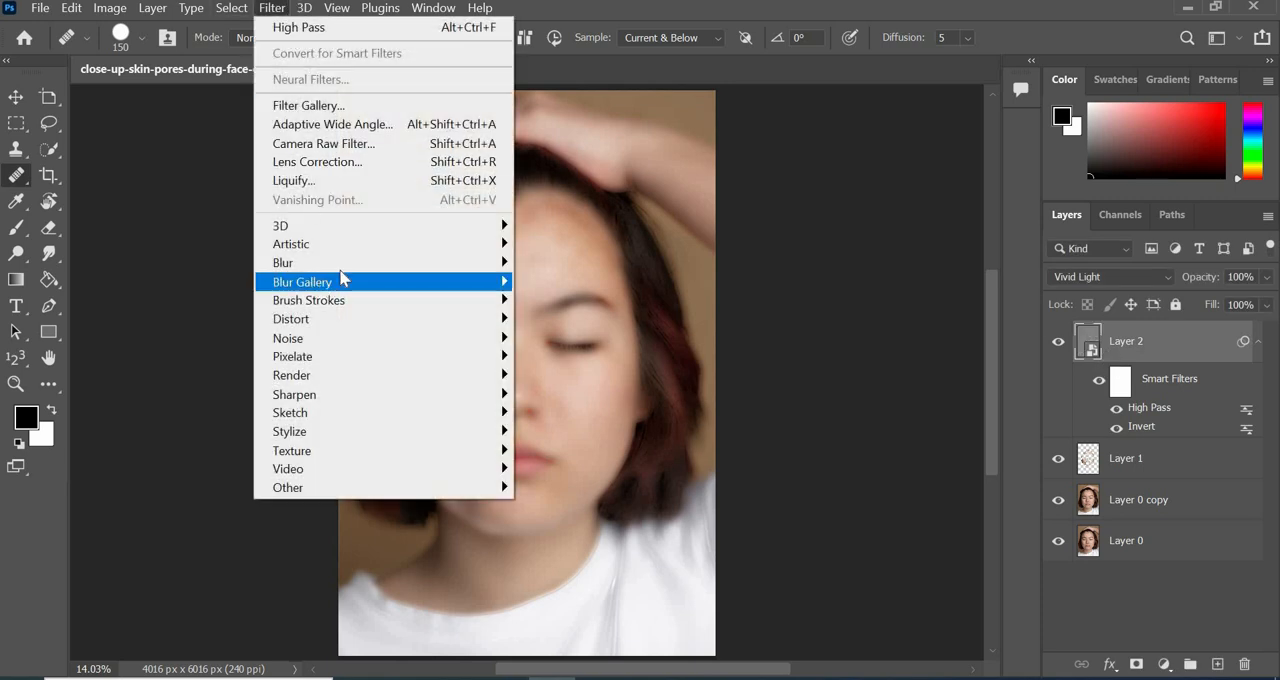
pyautogui.moveTo(408, 272)
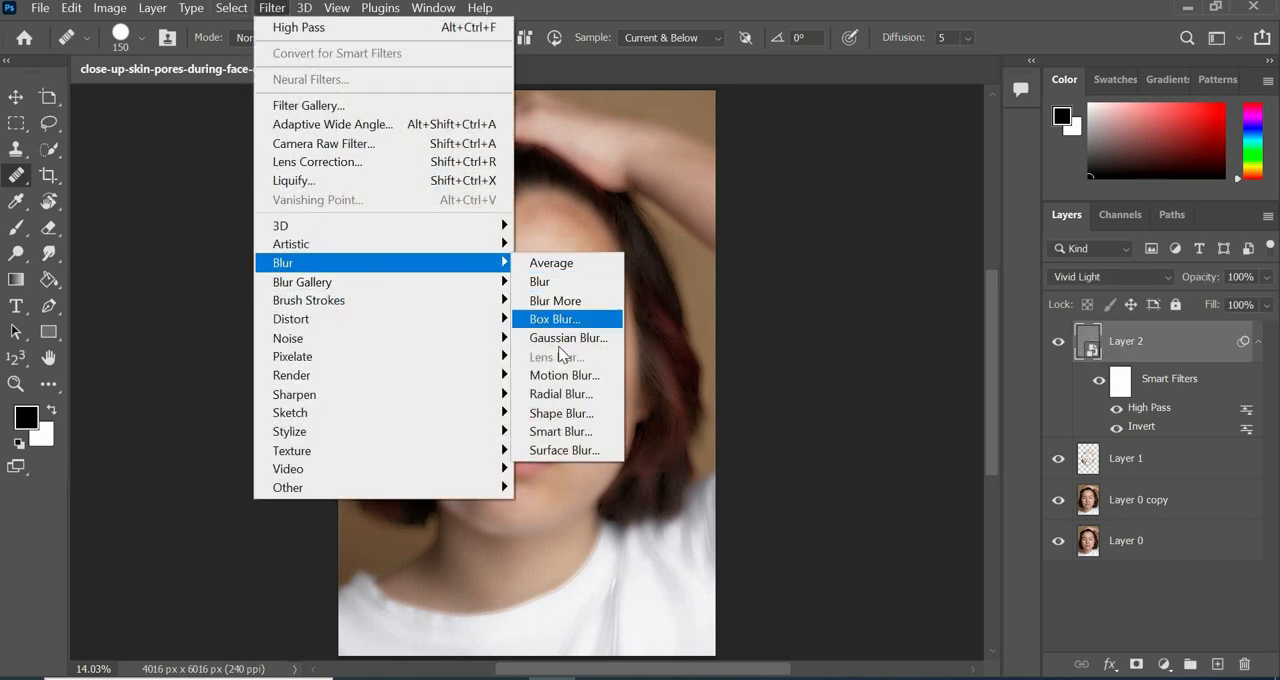
pyautogui.click(587, 343)
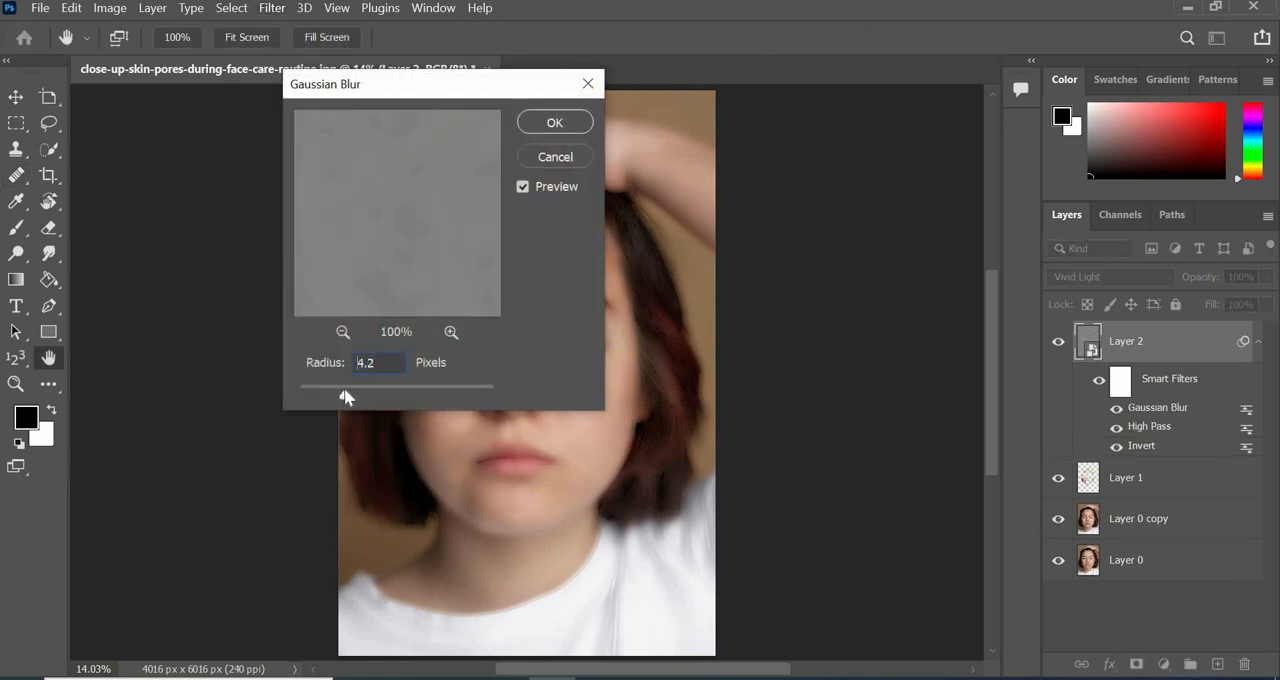
pyautogui.click(557, 126)
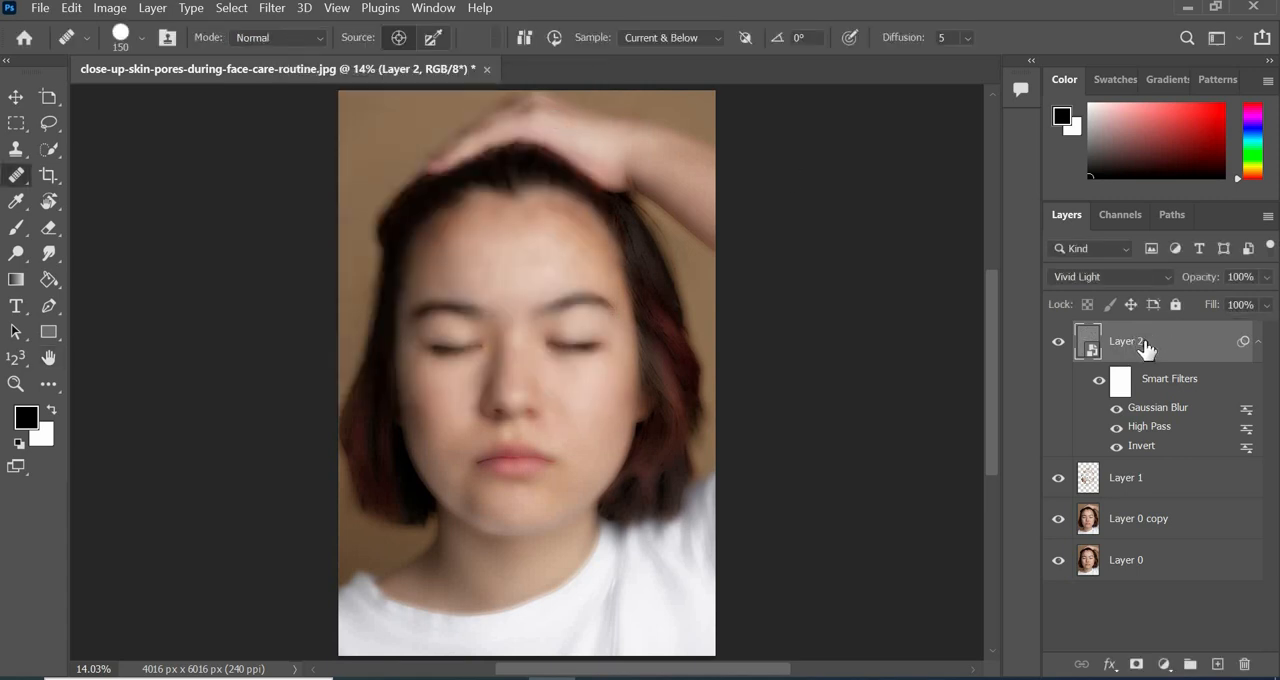
# Add a black mask to Layer 2 and set up a soft round Brush with 0% hardness and 41% flow.
pyautogui.keyDown('alt'); pyautogui.click(1136, 665); pyautogui.keyUp('alt')
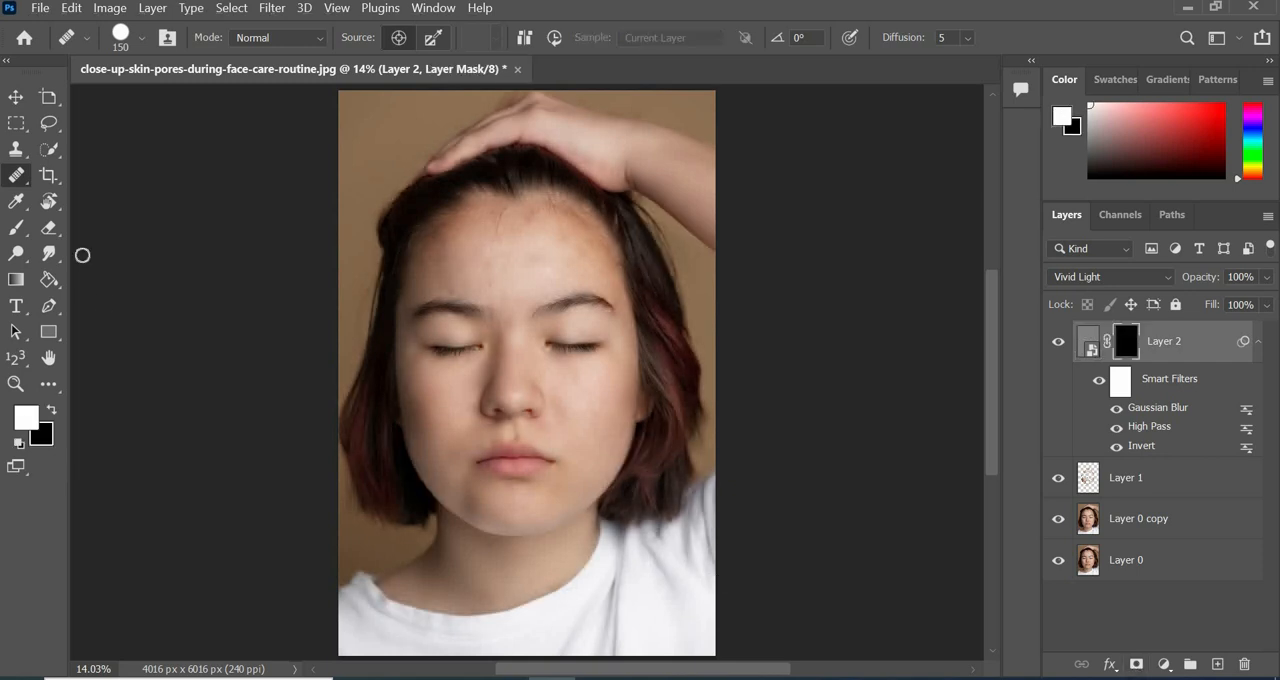
pyautogui.rightClick(16, 227)
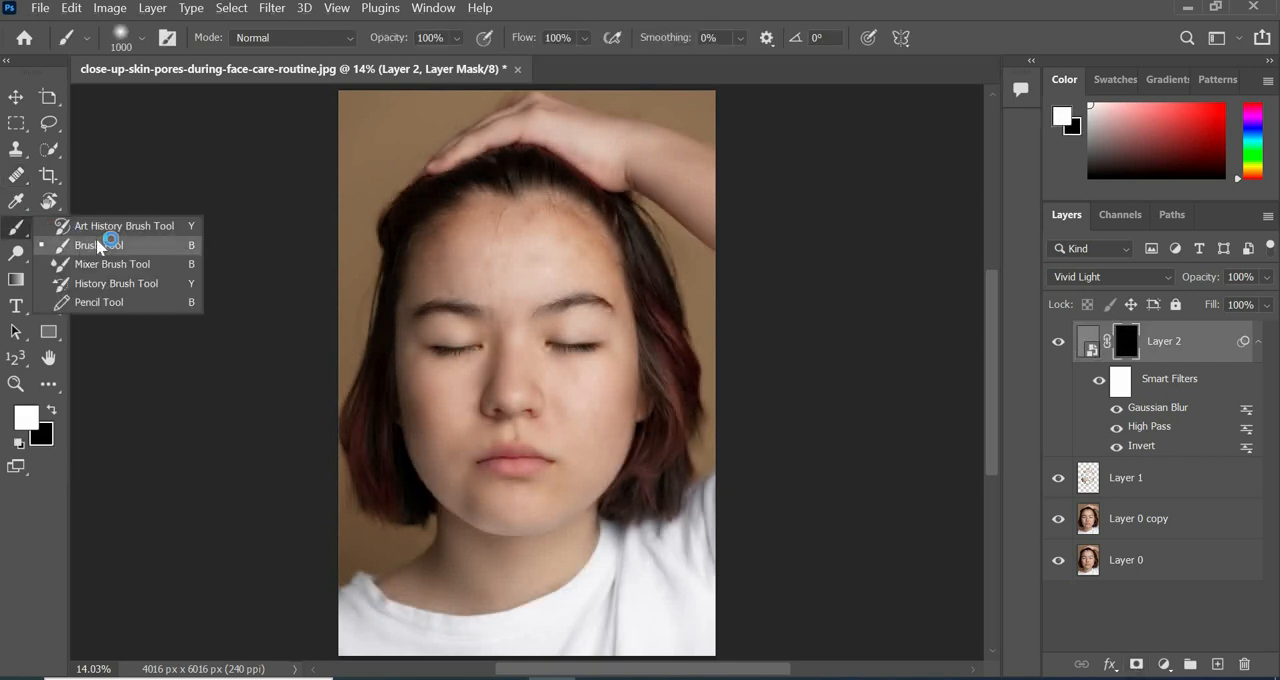
pyautogui.click(100, 236)
pyautogui.click(124, 43)
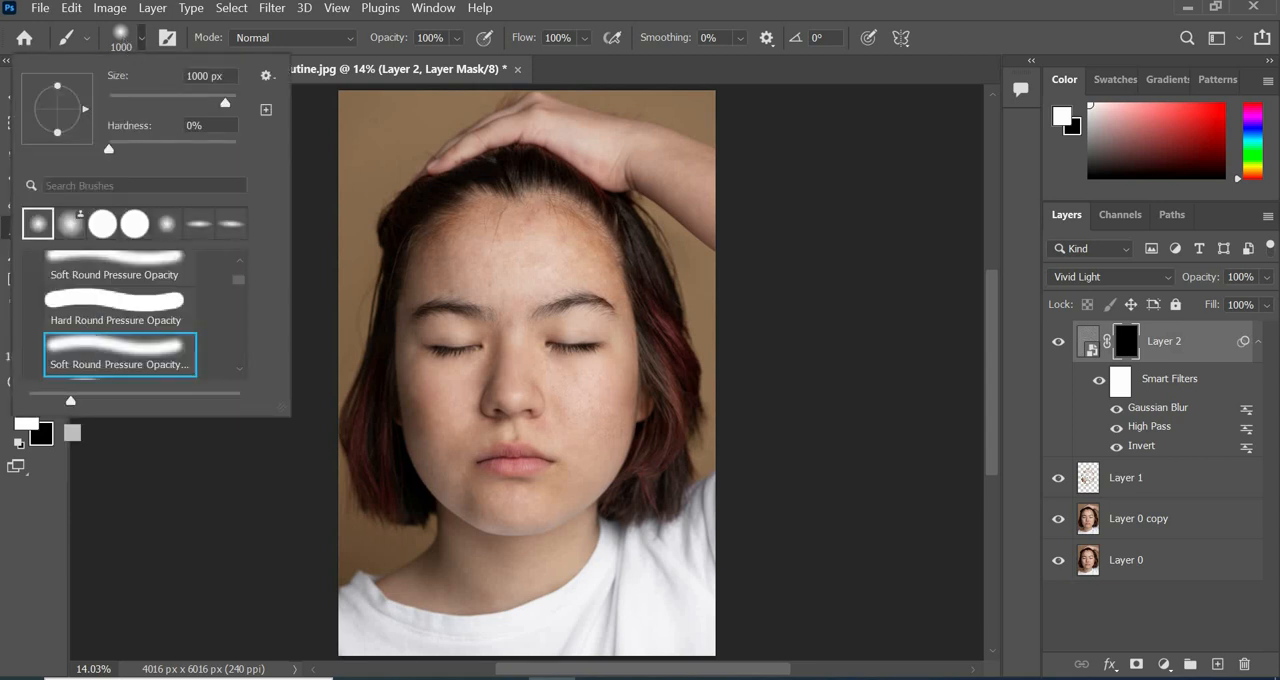
pyautogui.click(74, 430)
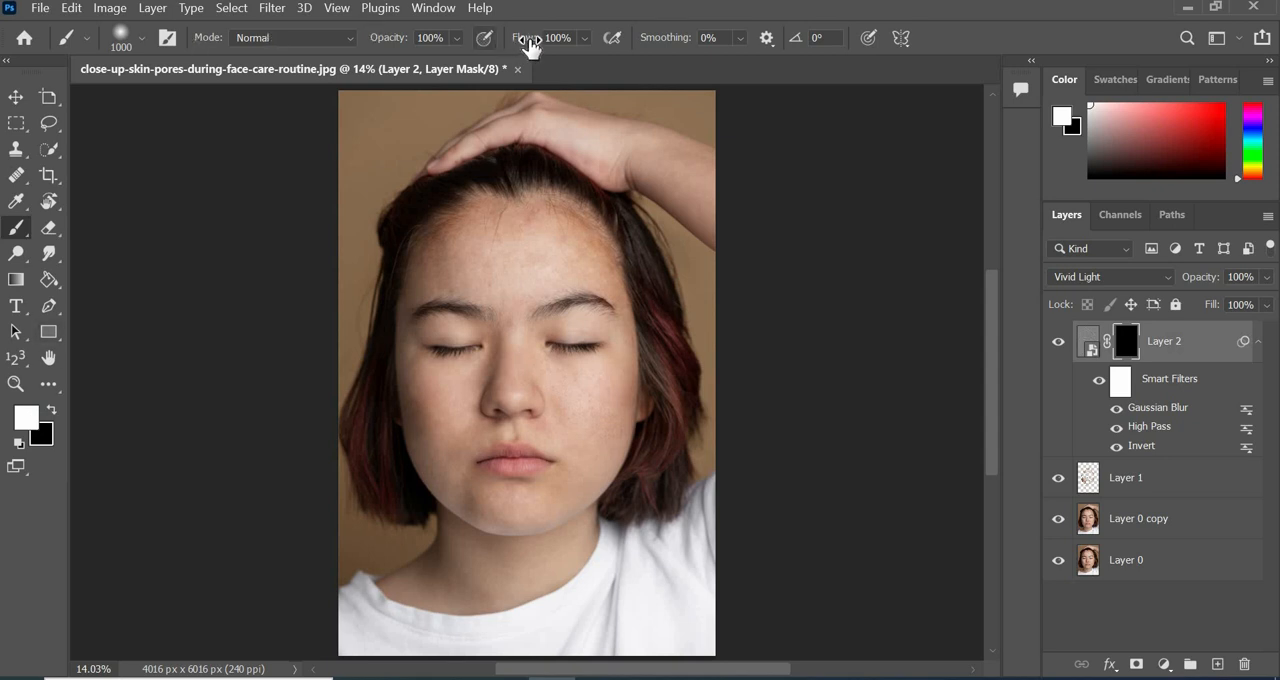
pyautogui.moveTo(527, 38); pyautogui.dragTo(472, 45)
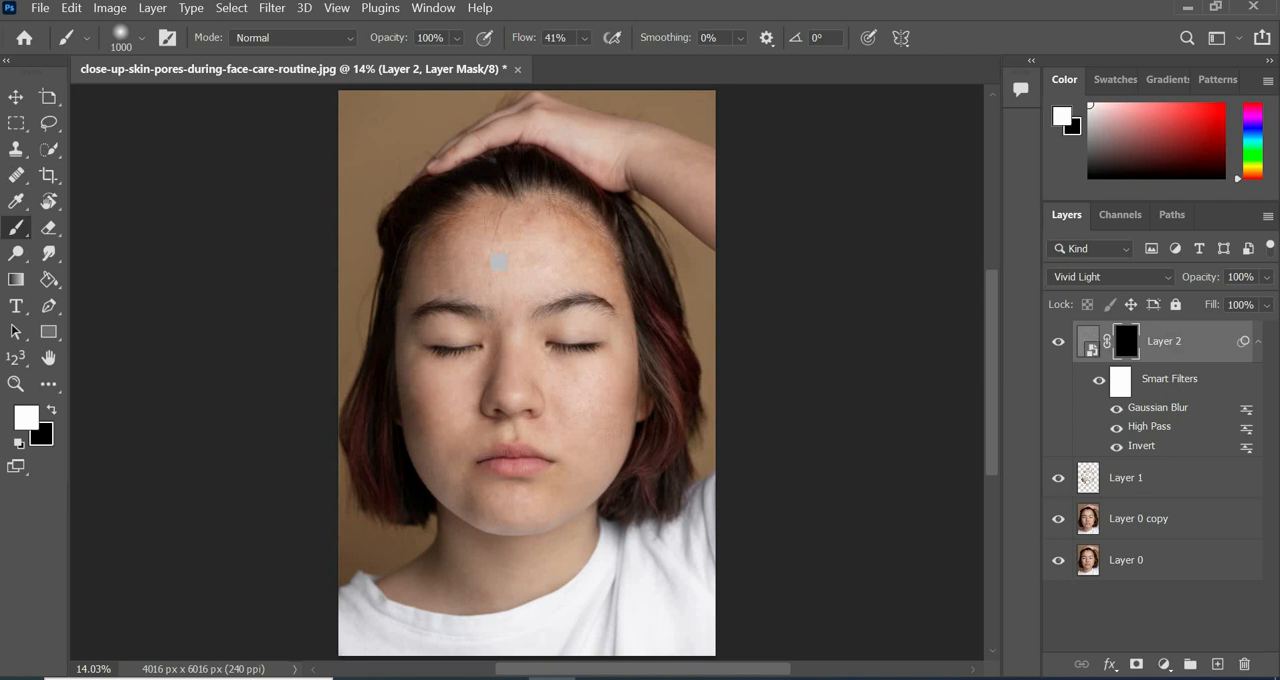
# Paint white on Layer 2's mask over the forehead, reducing the brush to 600 px and 300 px.
pyautogui.hotkey('ctrl', '+')
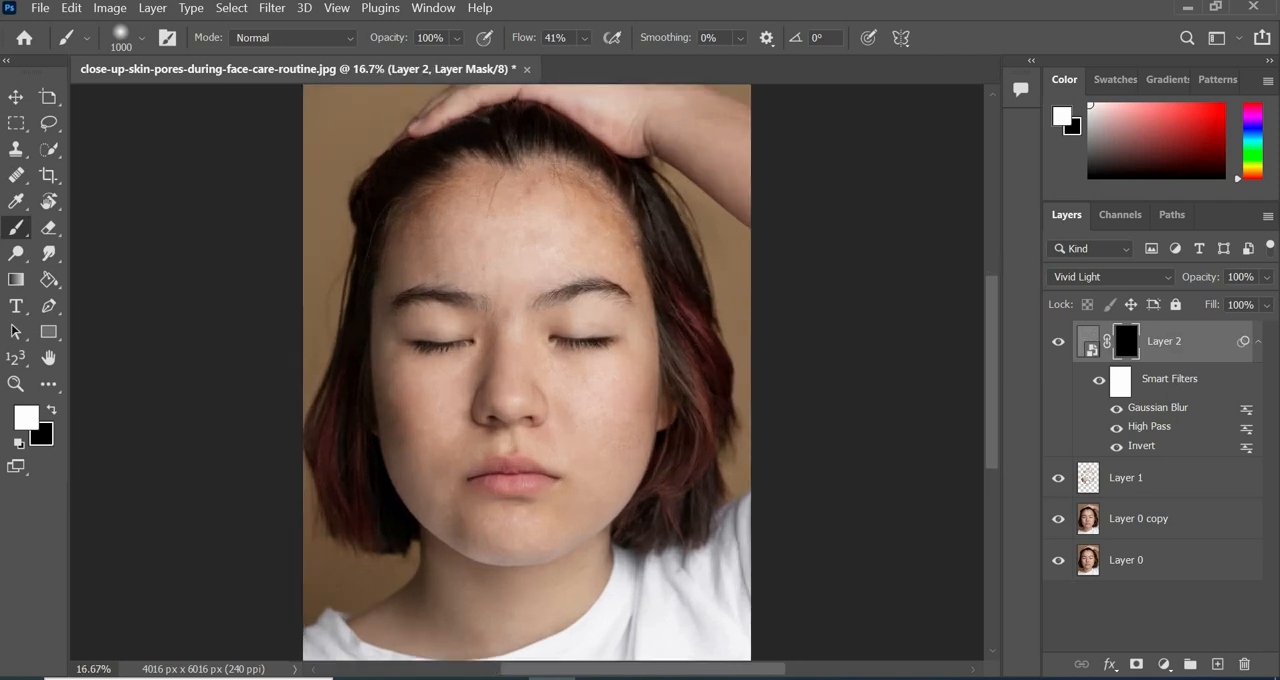
pyautogui.hotkey('ctrl', '+')
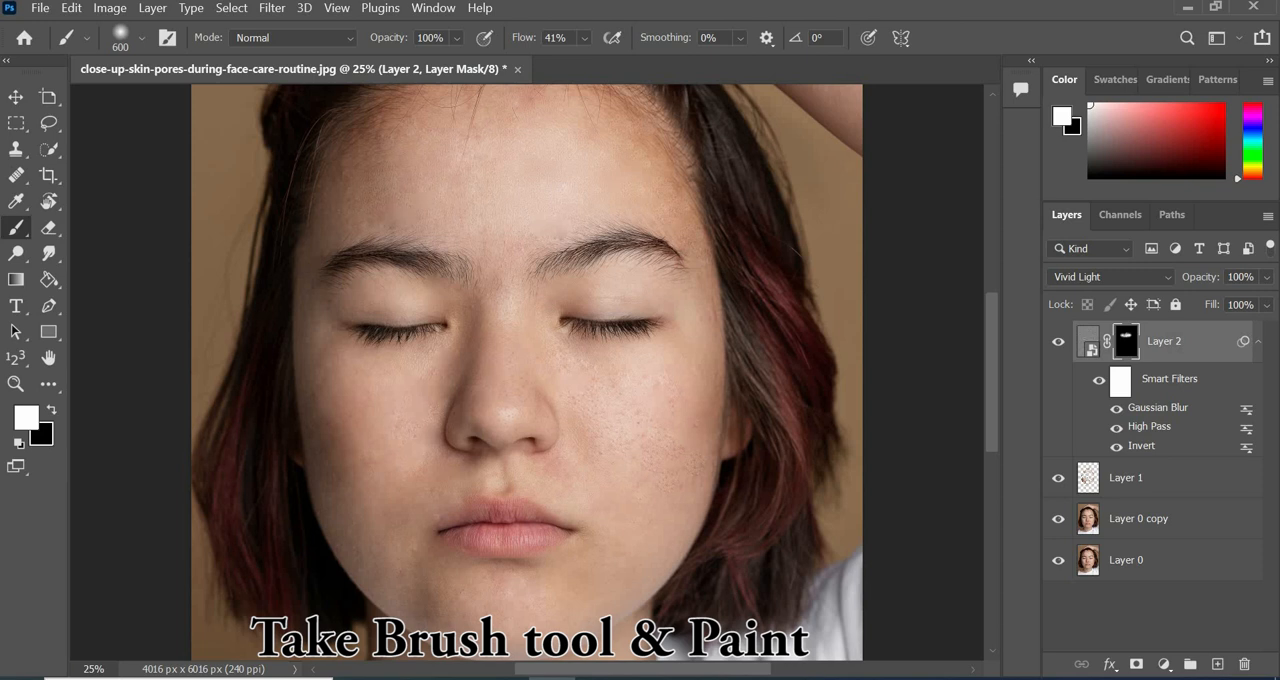
pyautogui.scroll(2, 527, 372)
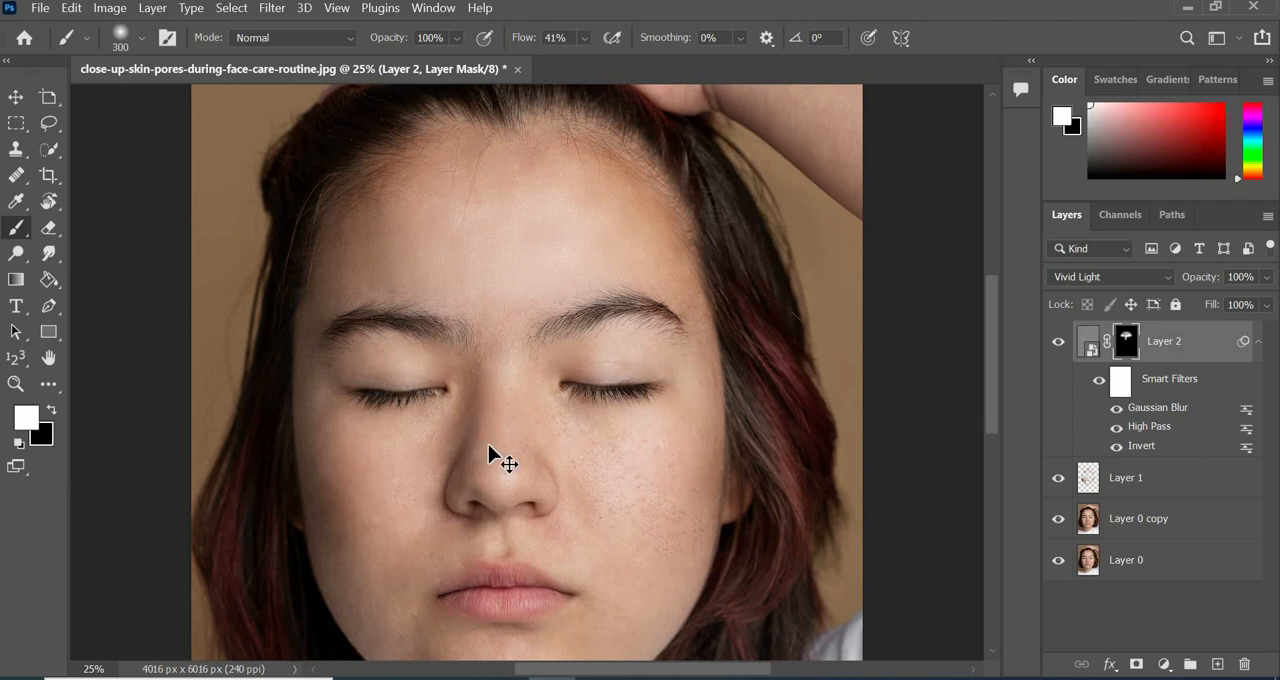
# Paint the smoothing onto the nose, cheeks and chin in Layer 2's mask with the soft white brush.
pyautogui.moveTo(498, 311)
pyautogui.mouseDown()
pyautogui.moveTo(471, 459)
pyautogui.moveTo(542, 401)
pyautogui.moveTo(685, 434)
pyautogui.mouseUp()
pyautogui.scroll(-3, 670, 360)
pyautogui.press(']')
pyautogui.press(']')
pyautogui.press(']')
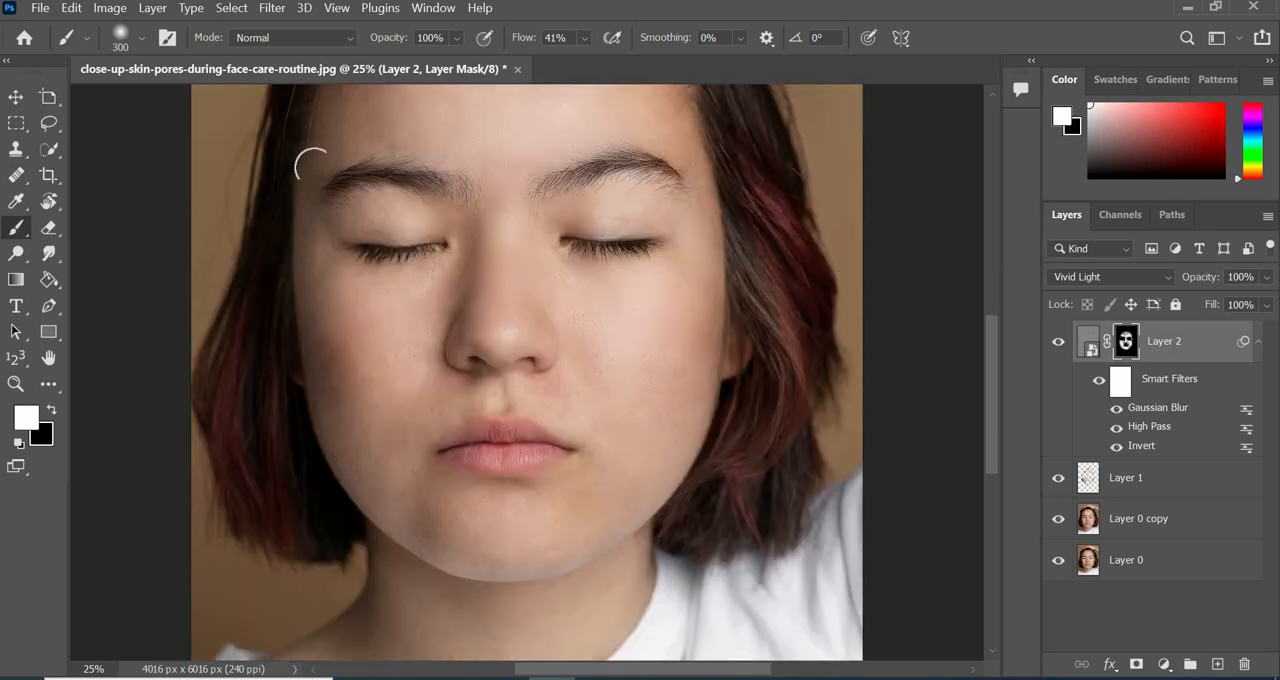
# Extend the white mask painting over the remaining facial skin, enlarging the brush to 600 px.
pyautogui.scroll(2, 337, 108)
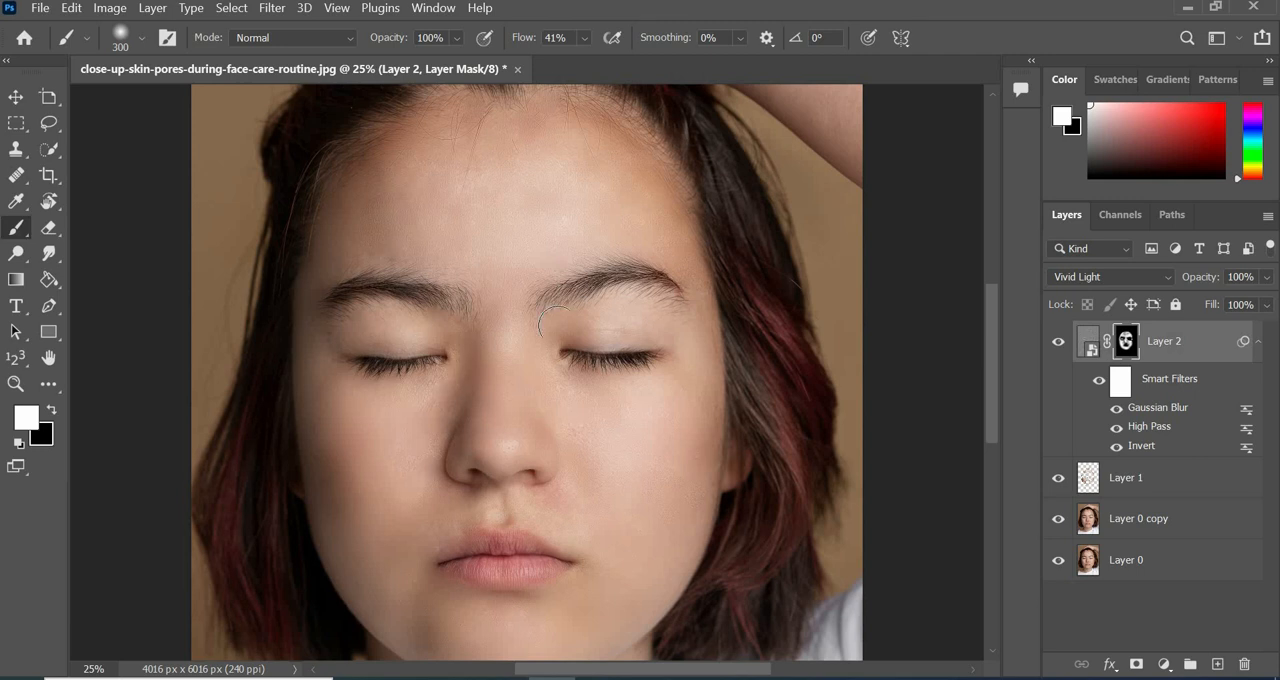
pyautogui.scroll(-6, 634, 322)
pyautogui.press(']')
pyautogui.press(']')
pyautogui.press(']')
pyautogui.scroll(4, 483, 407)
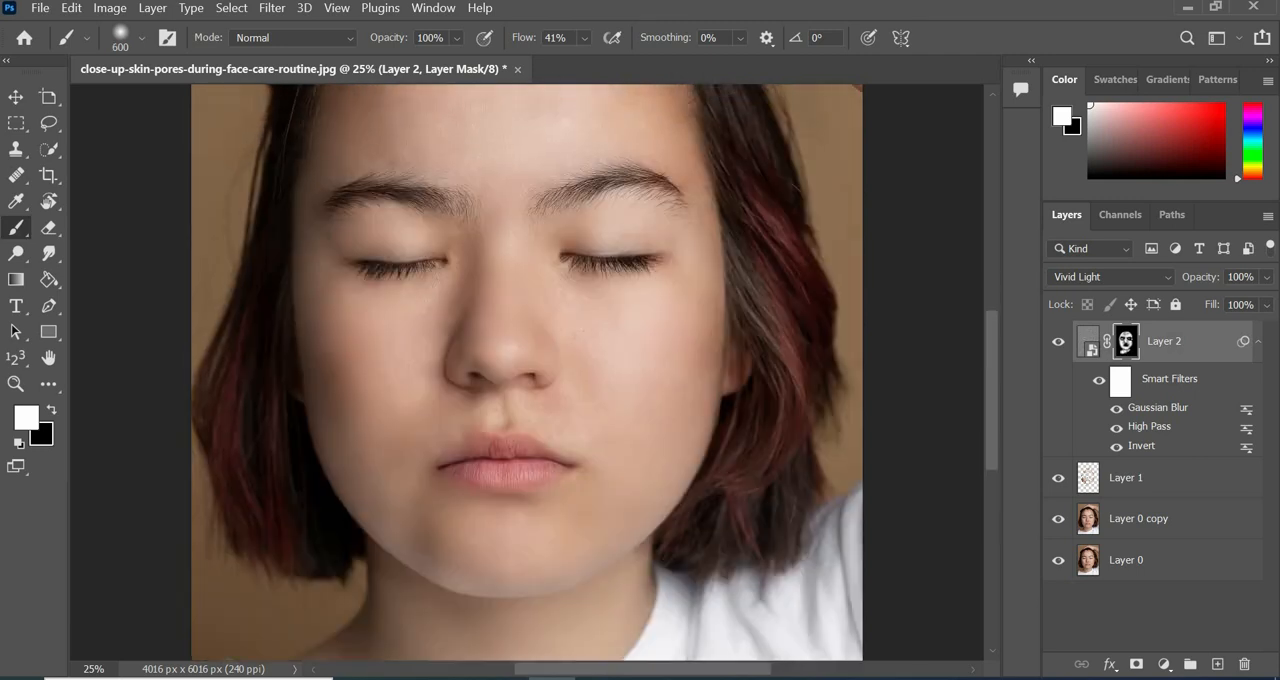
# Reduce the brush to 250 px and paint the mask along the edges of the forehead and temples.
pyautogui.press('[')
pyautogui.press('[')
pyautogui.press('[')
pyautogui.press('[')
pyautogui.scroll(4, 711, 271)
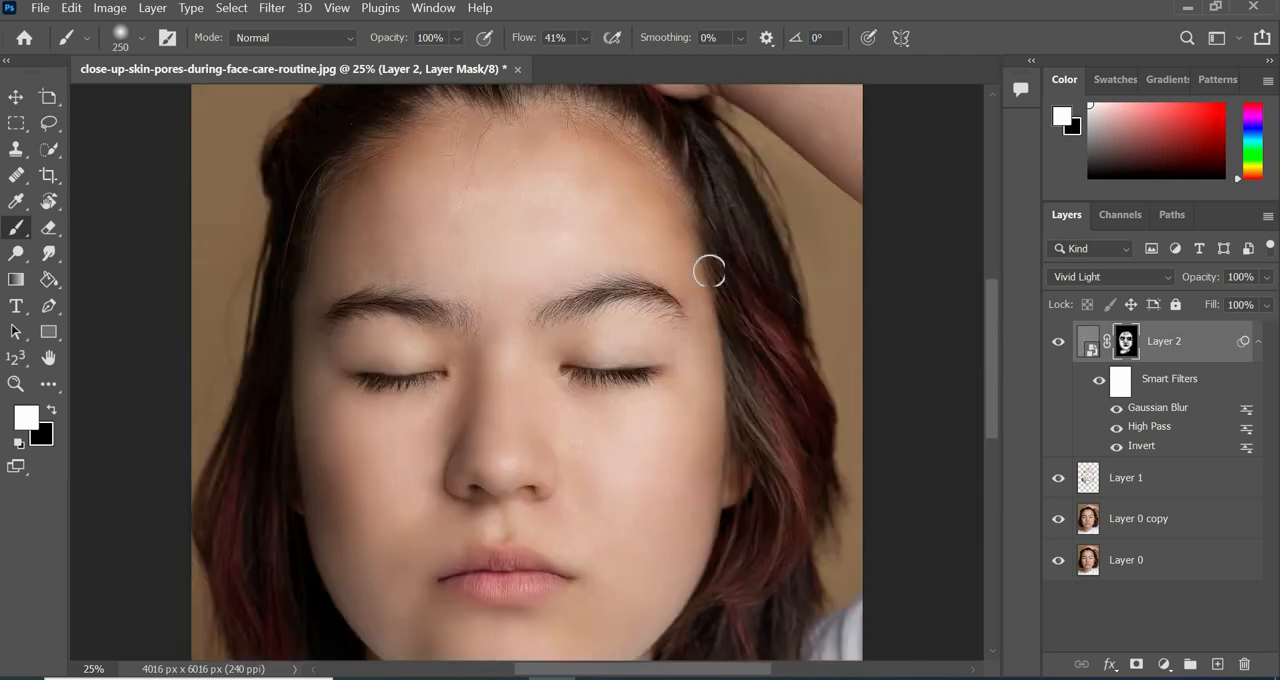
# Paint the smoothing mask over the chin area and the raised hand with the 250 px brush.
pyautogui.scroll(-3, 446, 271)
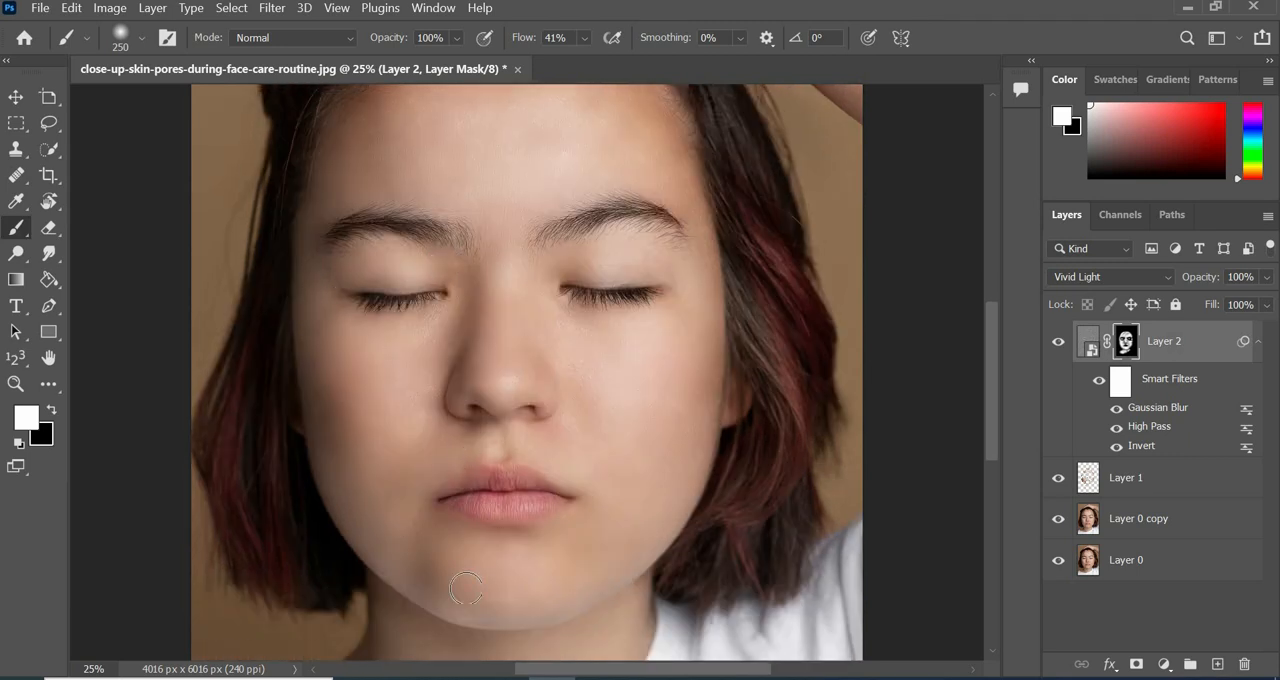
pyautogui.scroll(-1, 475, 560)
pyautogui.scroll(2, 530, 450)
pyautogui.scroll(6, 698, 272)
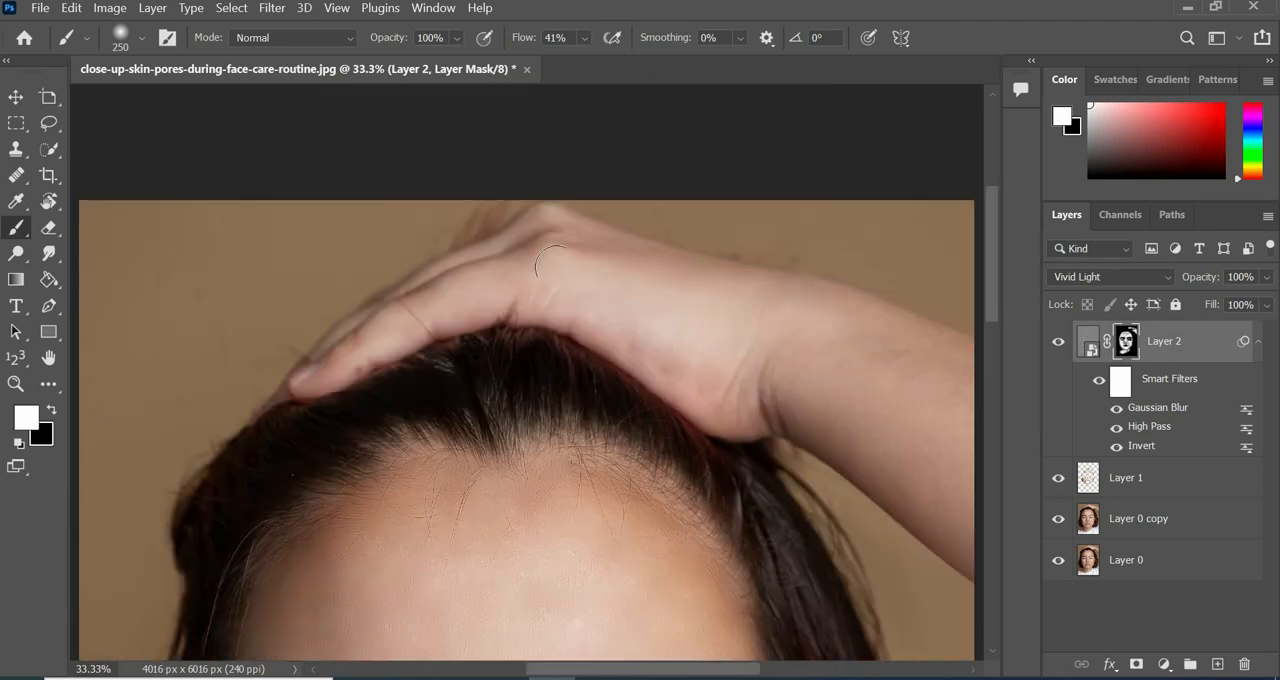
pyautogui.scroll(1, 551, 286)
pyautogui.scroll(-4, 871, 375)
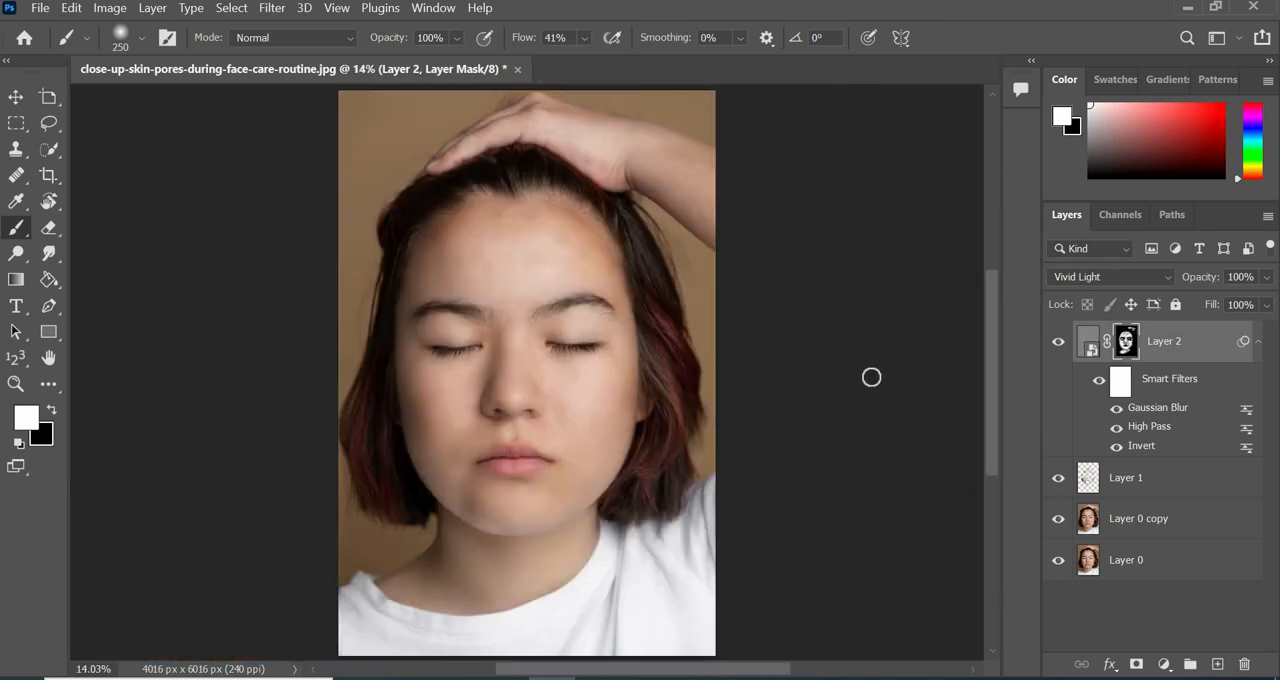
# Toggle Layer 2's visibility to compare the portrait with and without the skin smoothing.
pyautogui.click(1058, 345)
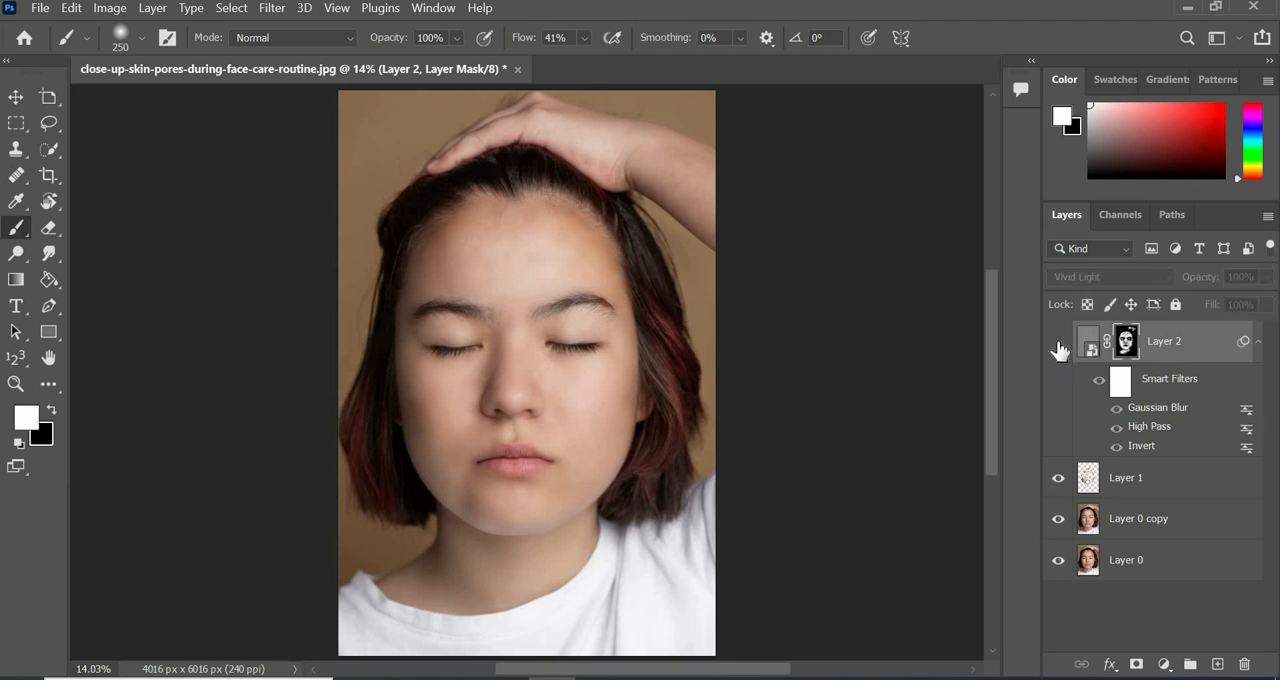
pyautogui.click(1058, 345)
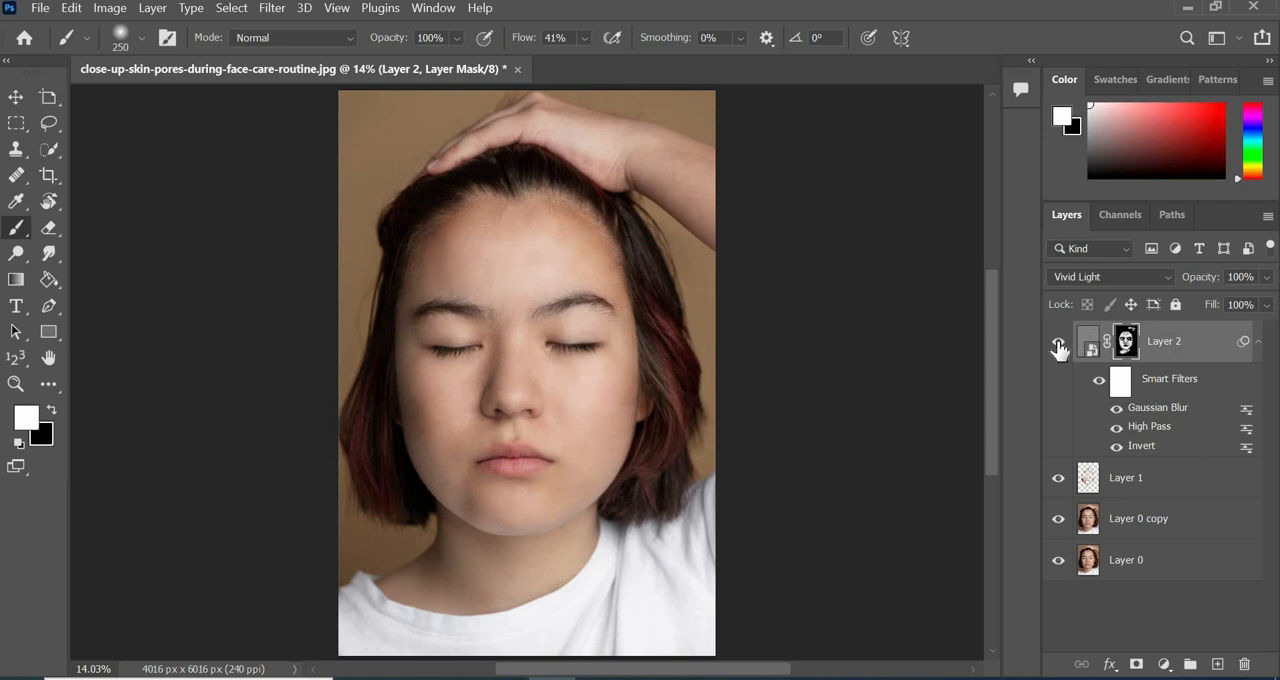
pyautogui.click(1058, 345)
pyautogui.click(1058, 345)
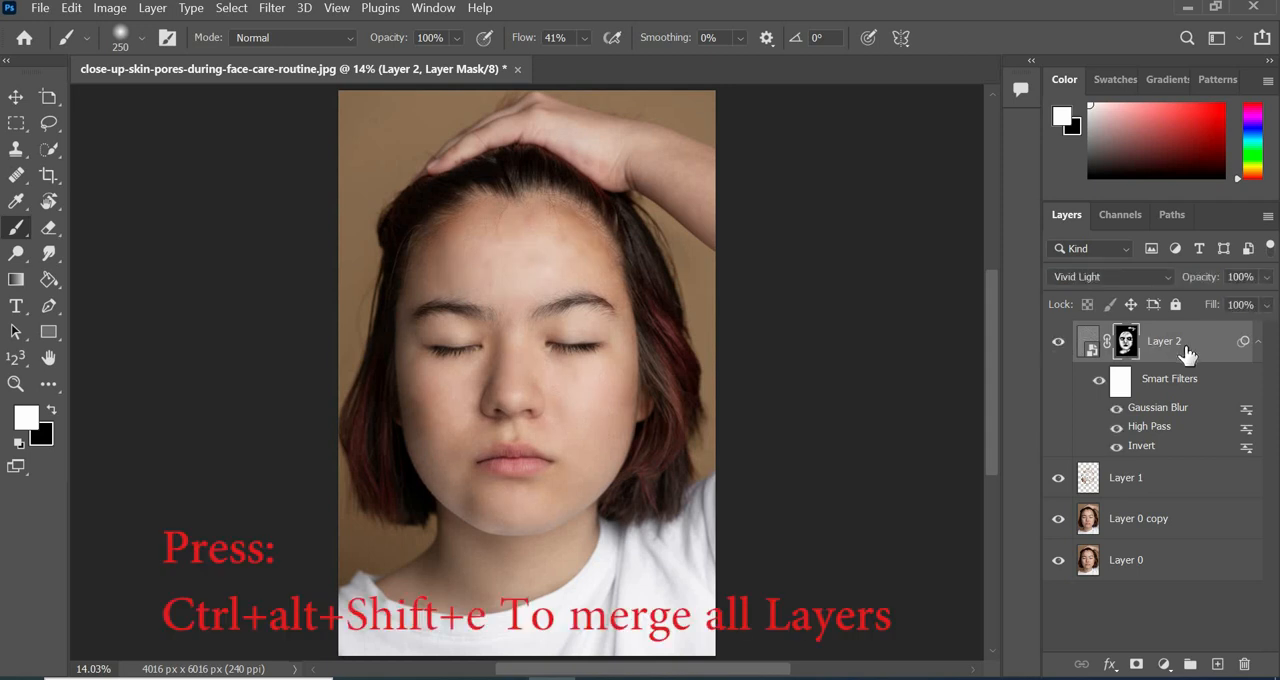
# Stamp all visible layers into a new top layer and apply the Craquelure texture filter to it with crack depth 1.
pyautogui.hotkey('ctrl', 'alt', 'shift', 'e')
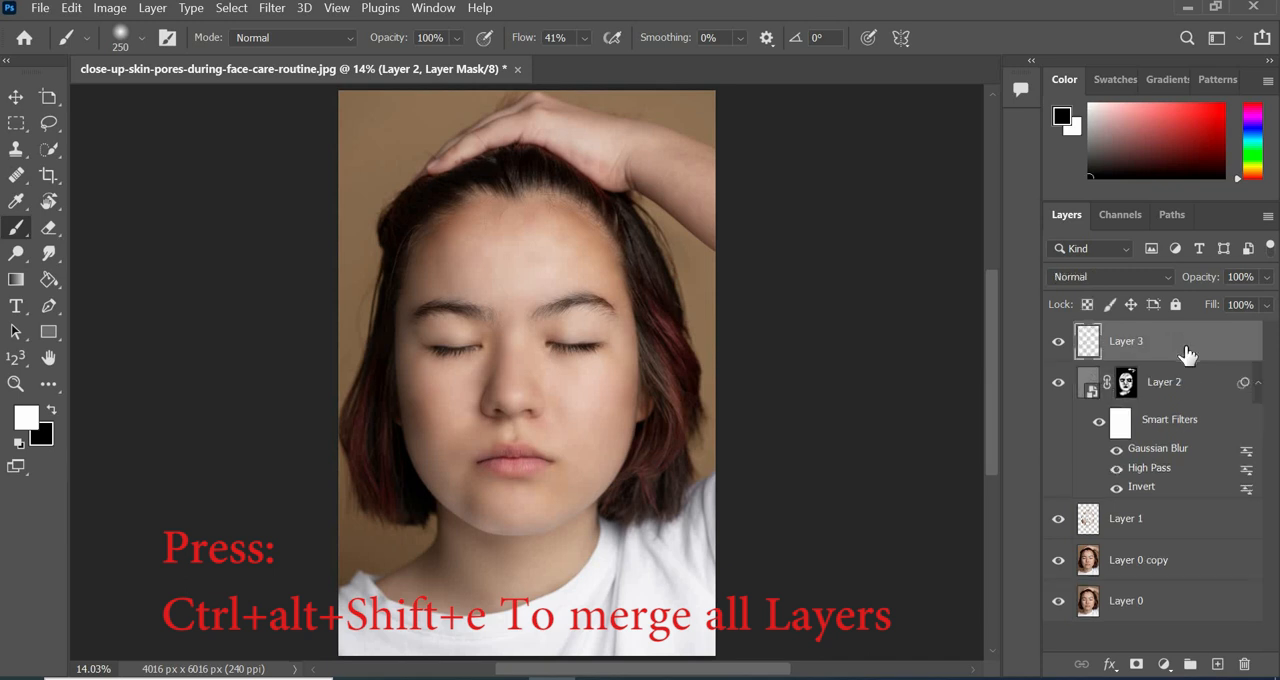
pyautogui.click(285, 10)
pyautogui.click(425, 106)
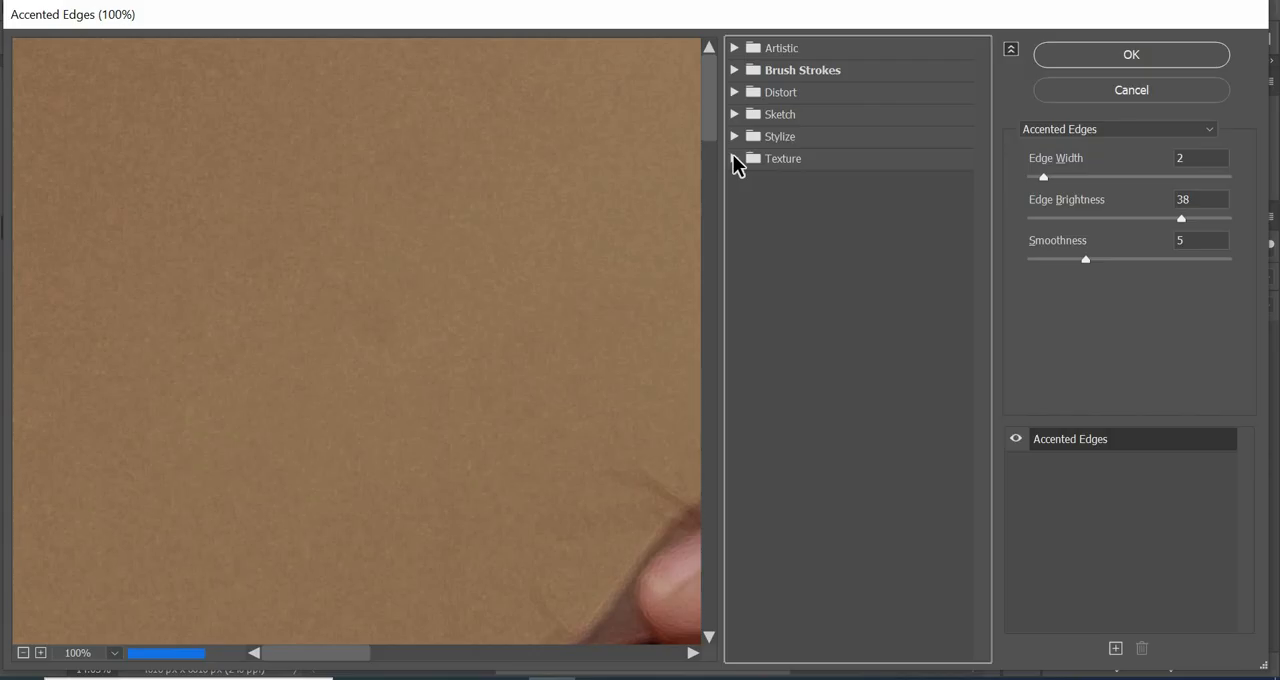
pyautogui.click(734, 160)
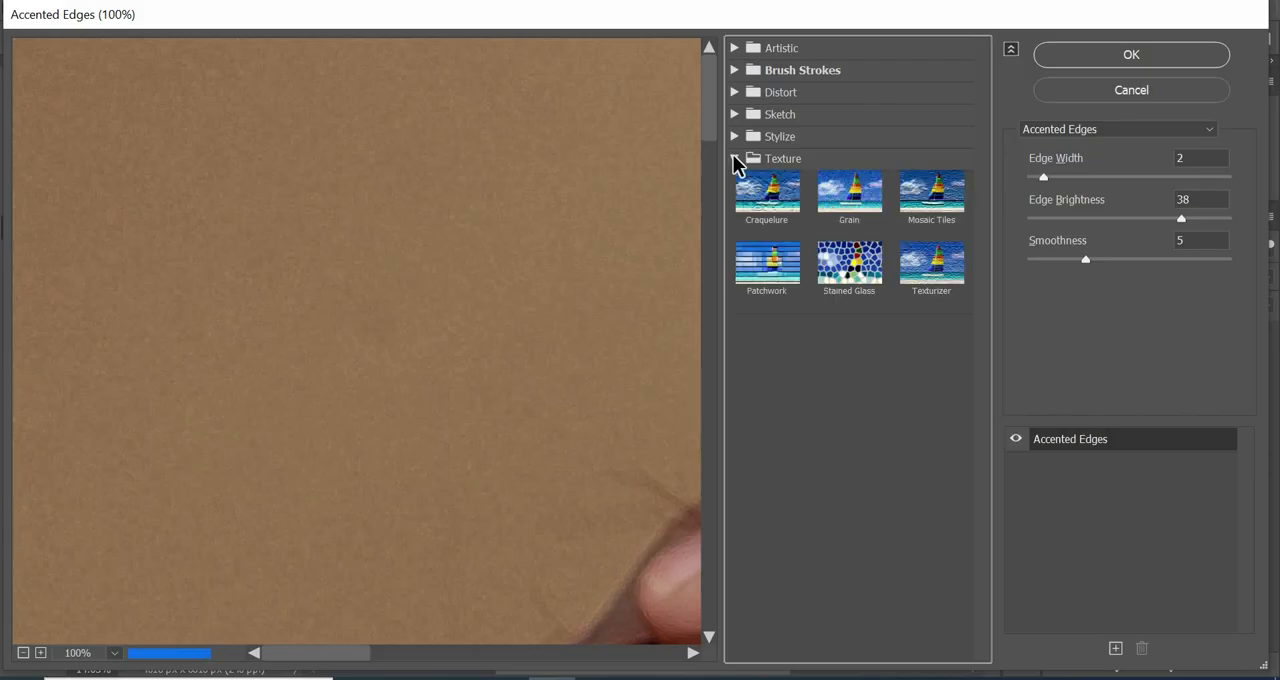
pyautogui.click(768, 200)
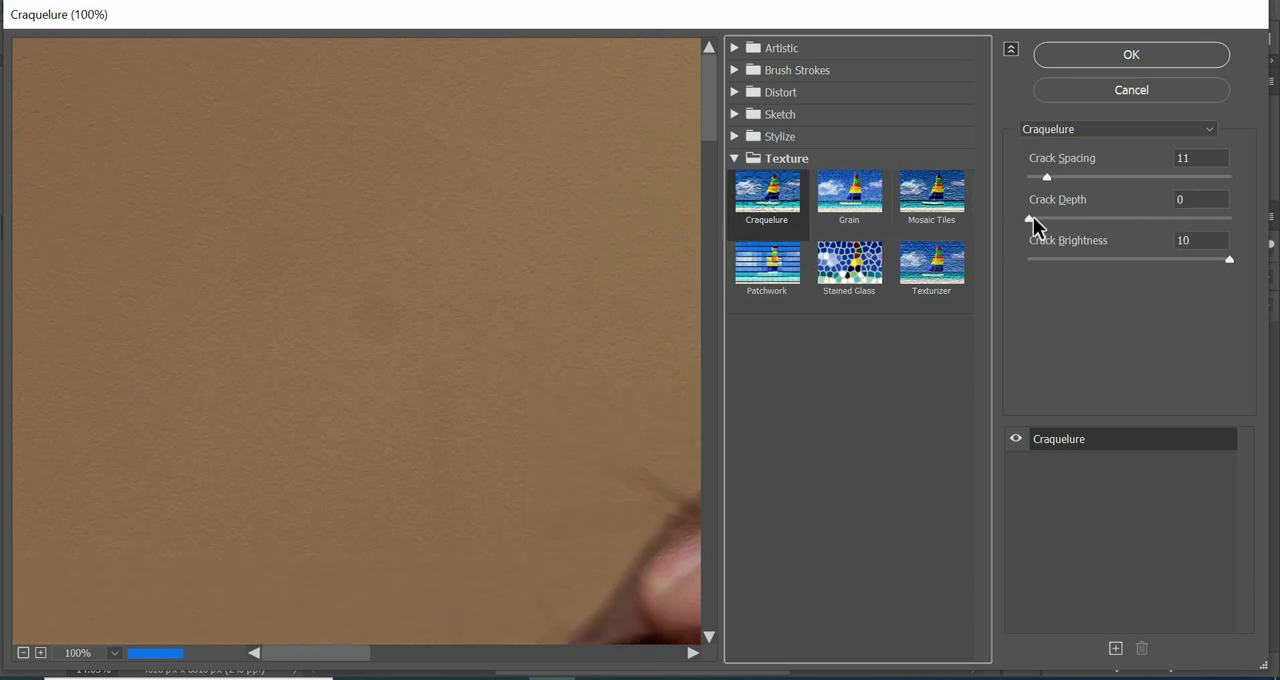
pyautogui.moveTo(1033, 216); pyautogui.dragTo(1052, 217)
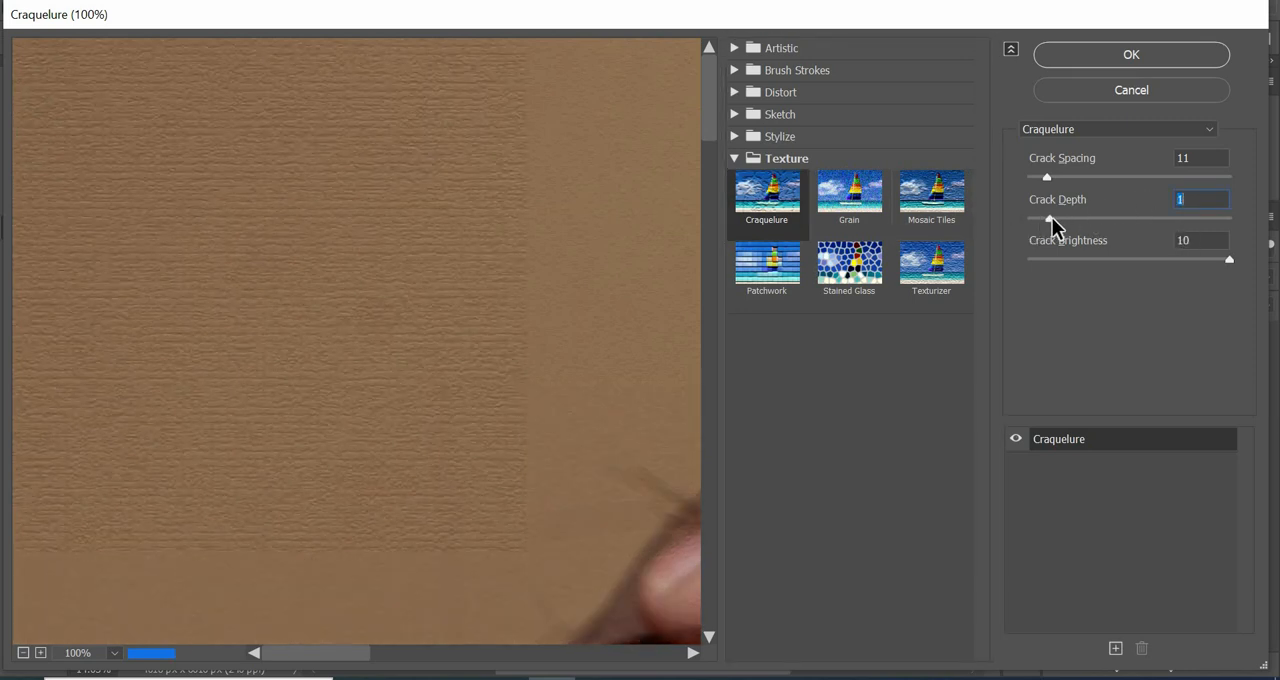
pyautogui.click(1180, 63)
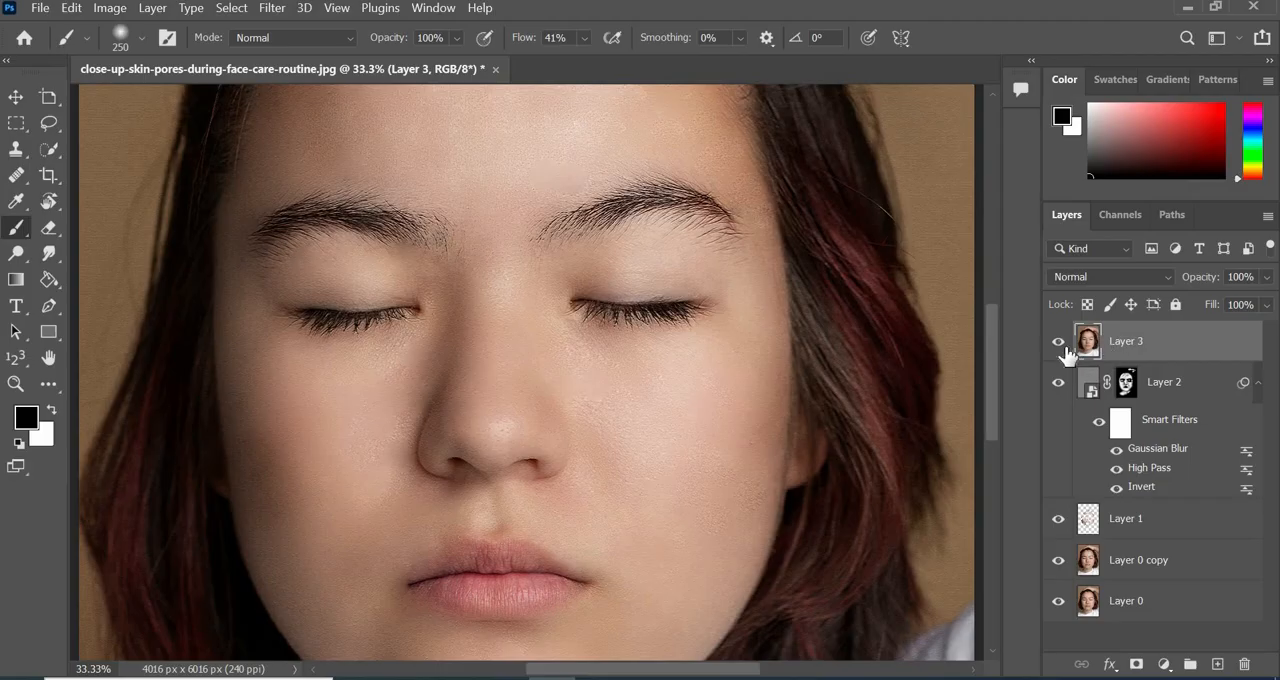
# Toggle Layer 3's visibility to compare the skin with and without the added texture.
pyautogui.click(1060, 343)
pyautogui.click(1060, 343)
pyautogui.click(1062, 345)
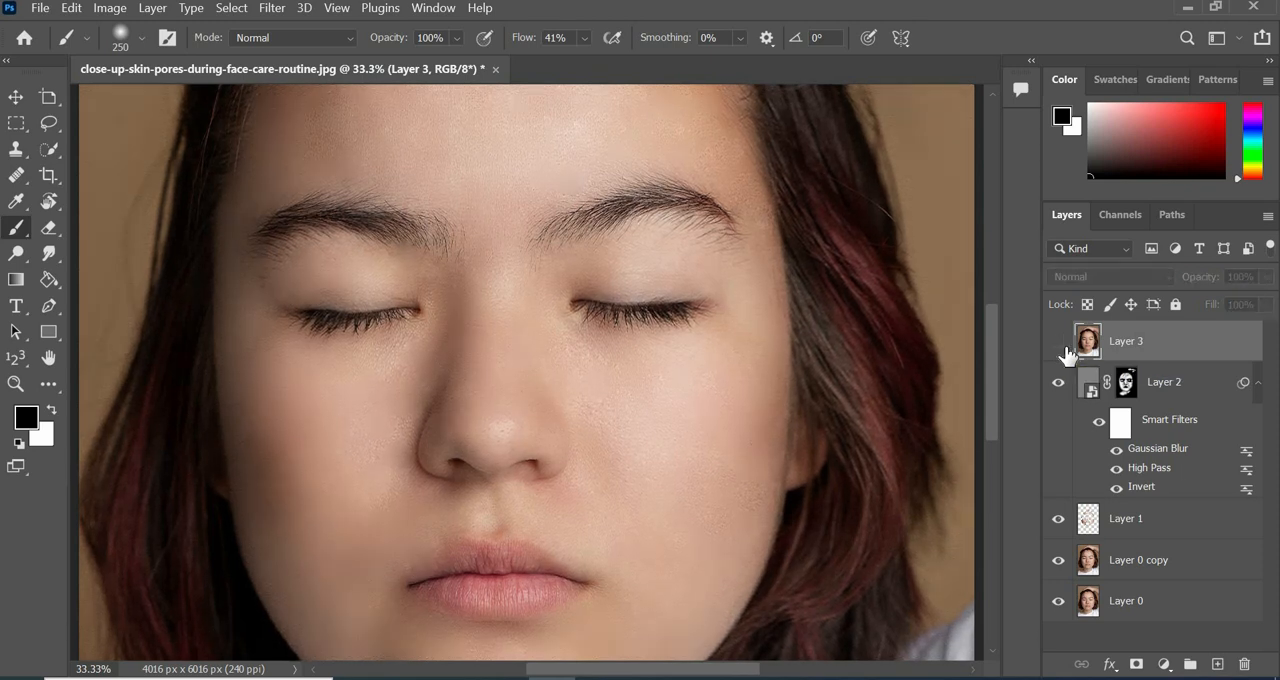
pyautogui.click(1062, 345)
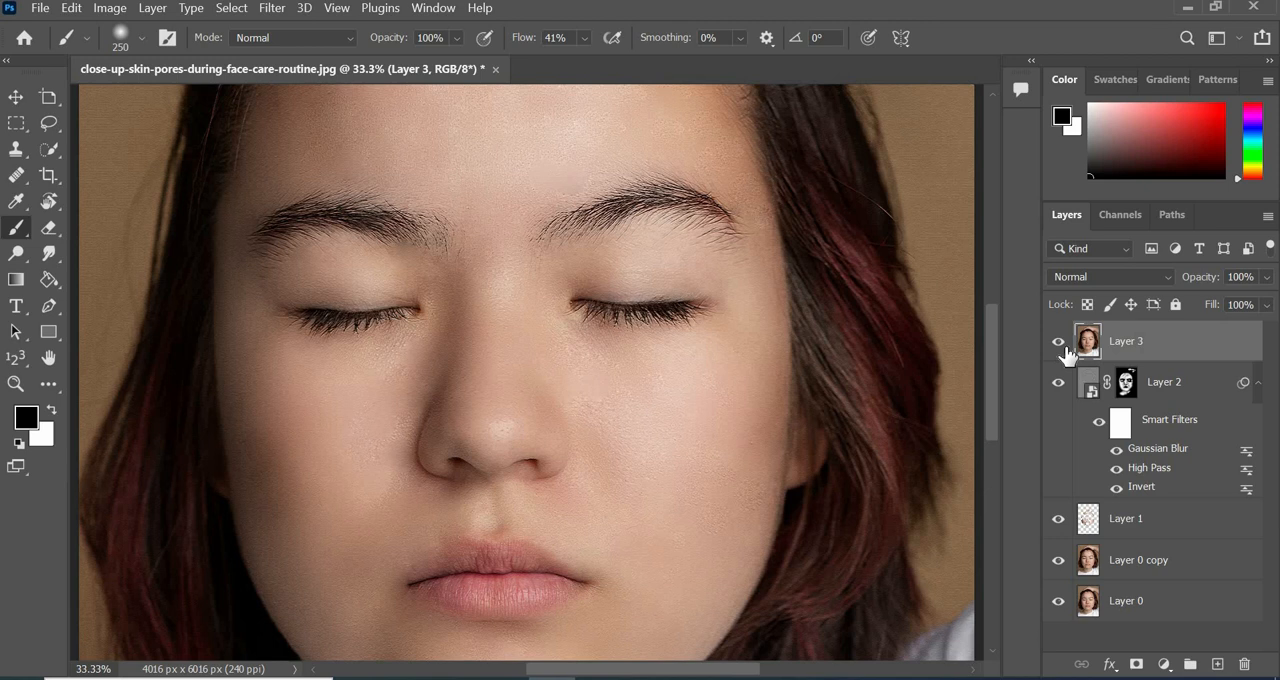
pyautogui.hotkey('ctrl', '0')
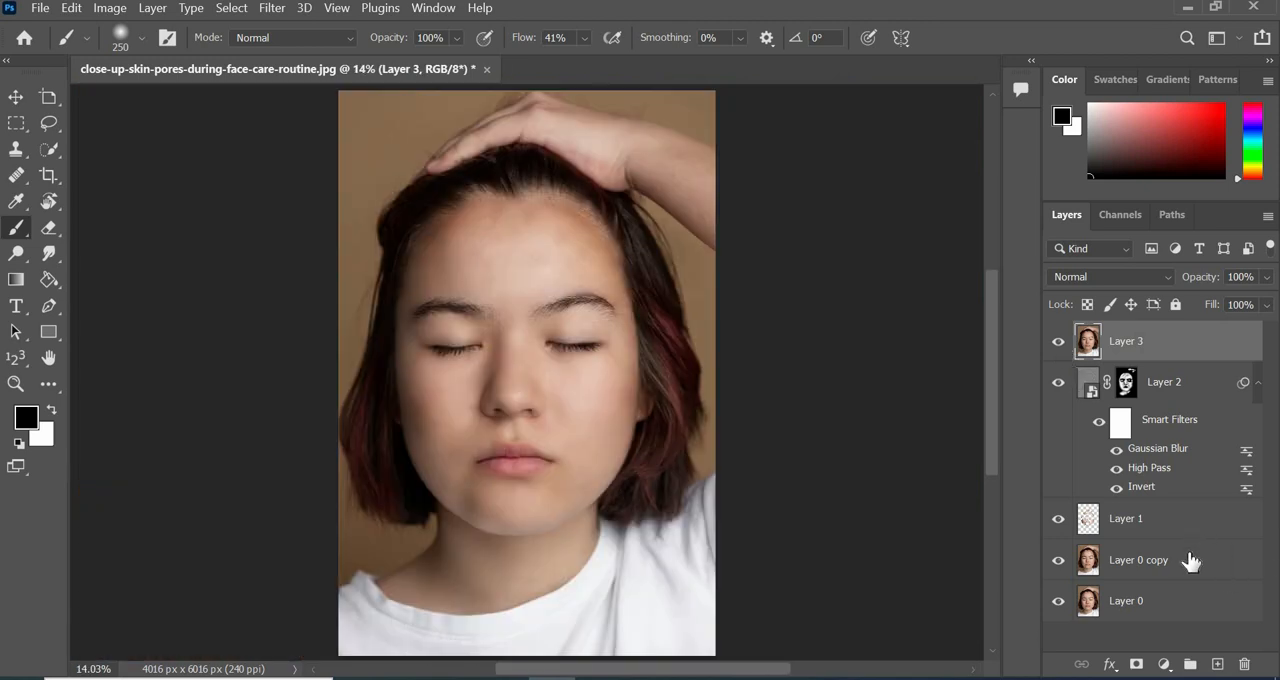
# Group all layers above Layer 0 and toggle the group's visibility to compare the retouched portrait with the original.
pyautogui.keyDown('shift'); pyautogui.click(1188, 558); pyautogui.keyUp('shift')
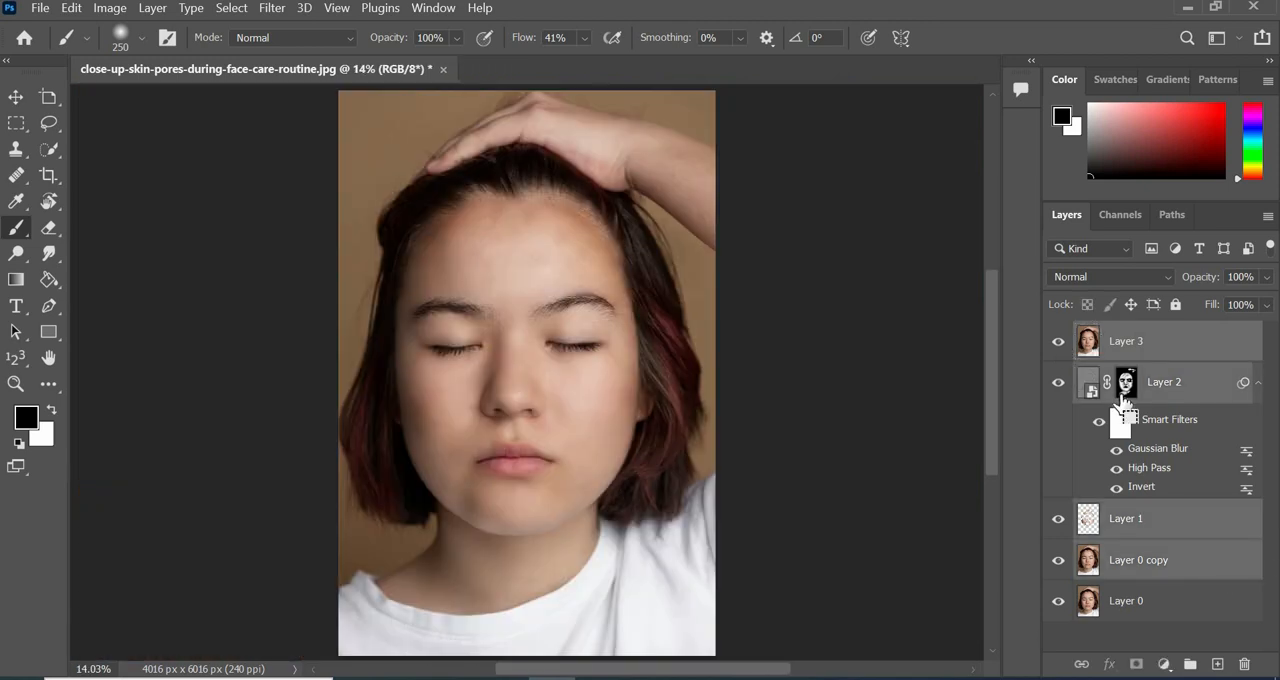
pyautogui.hotkey('ctrl', 'g')
pyautogui.click(1058, 334)
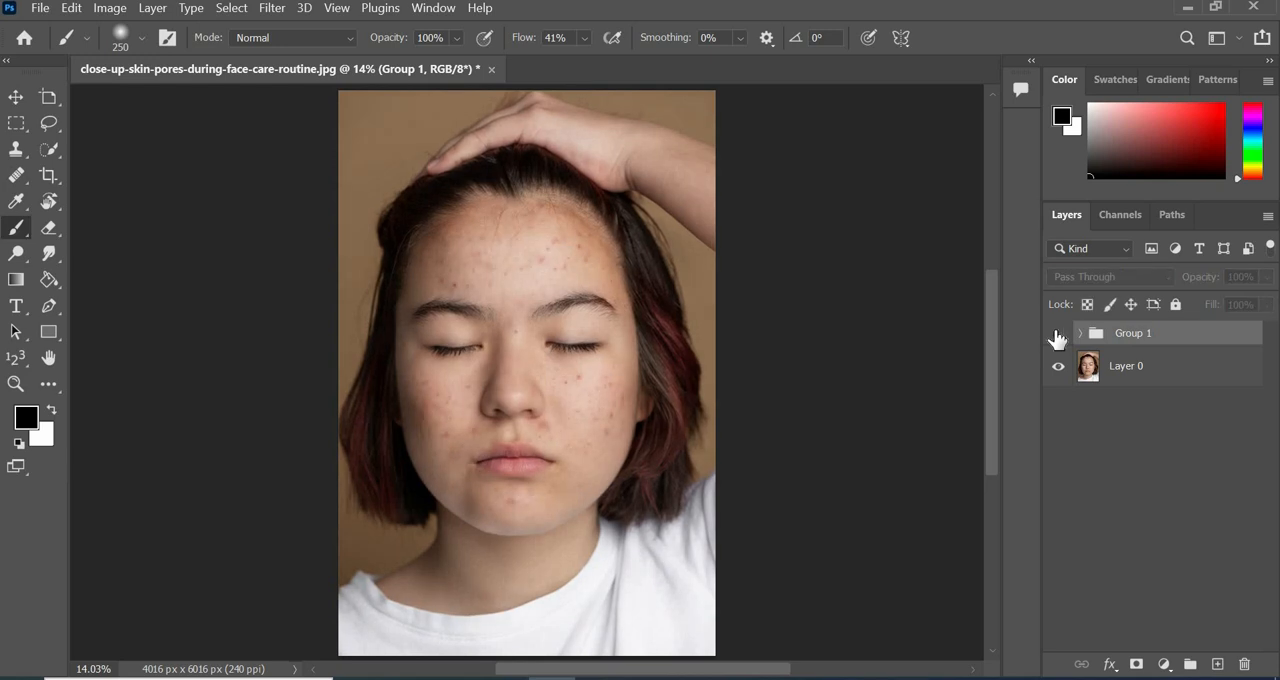
pyautogui.click(1058, 334)
pyautogui.click(1058, 334)
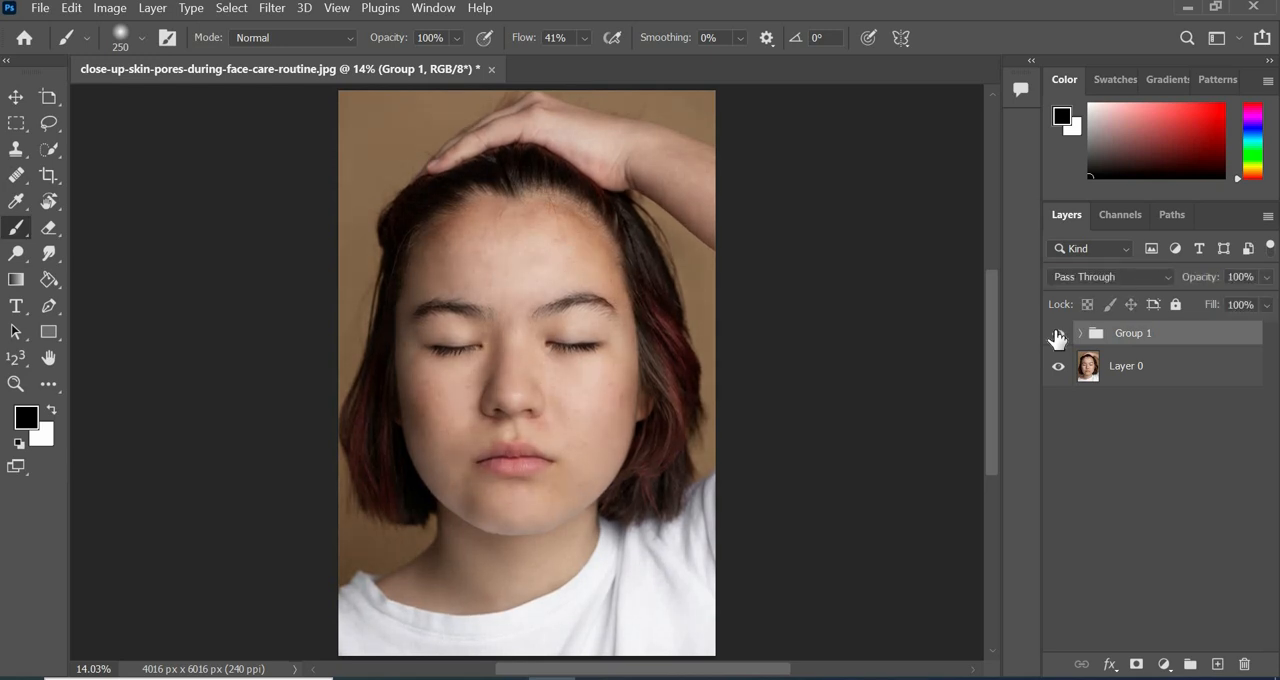